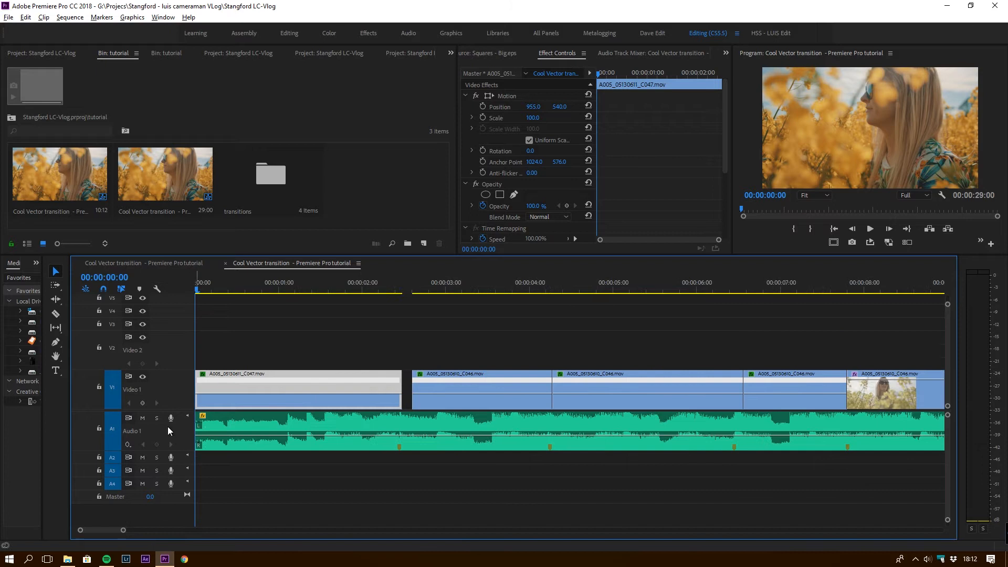
Mute the Audio 1 track, play through the first clip and place the playhead at 00:00:02:11
left_click(142, 418)
key("space")
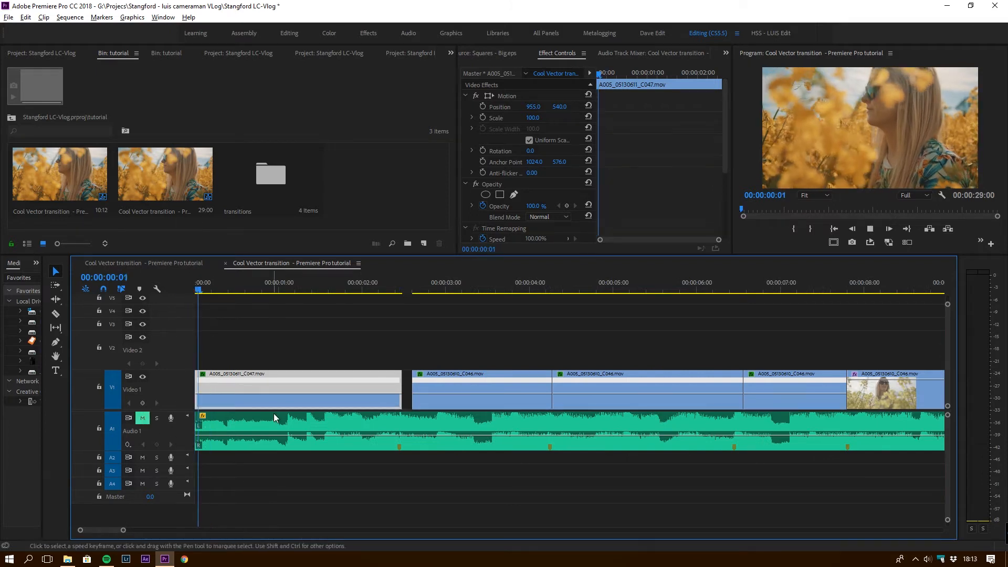
left_click(333, 450)
left_click(396, 286)
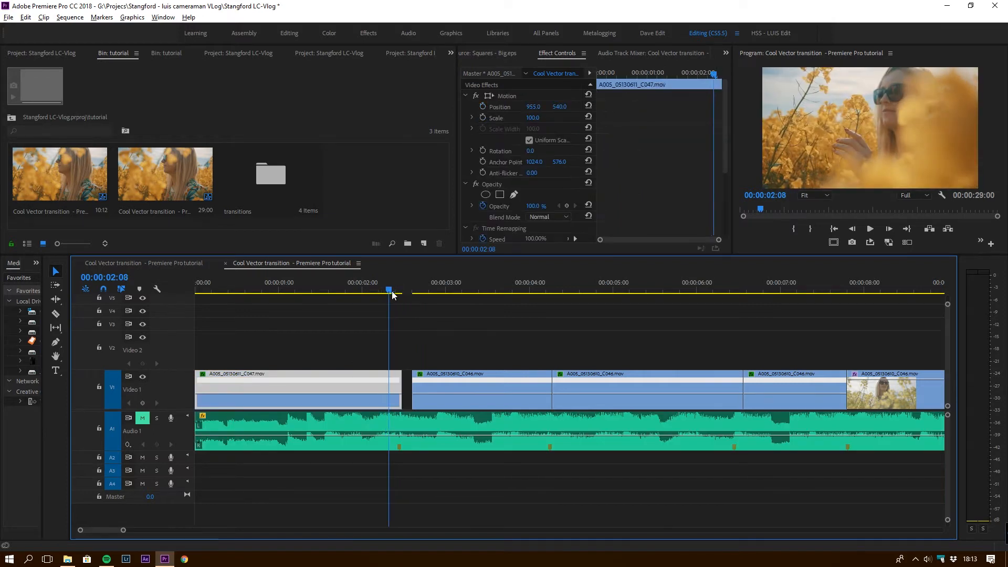
key("Right")
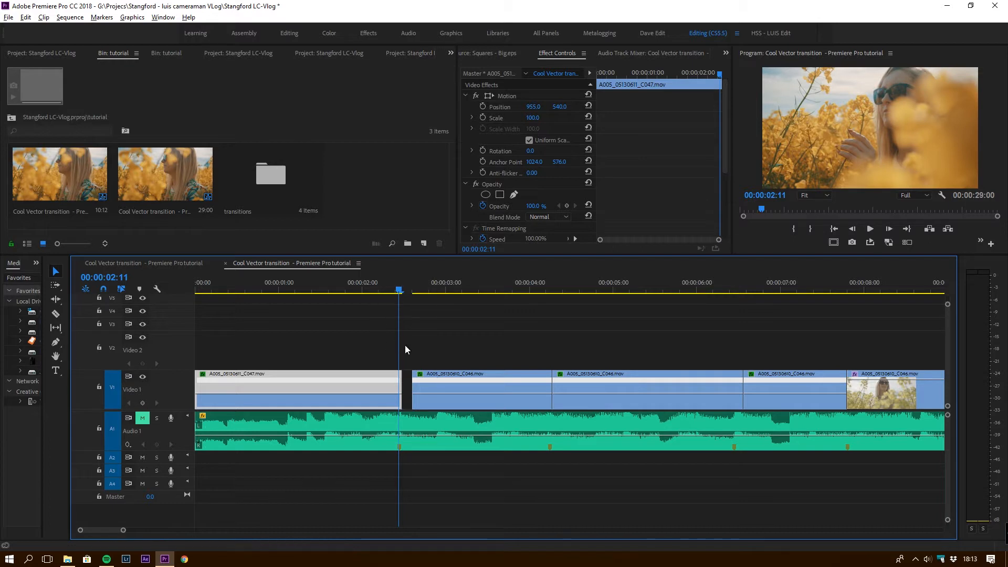
left_click_drag(428, 376, 426, 347)
key("ctrl+z")
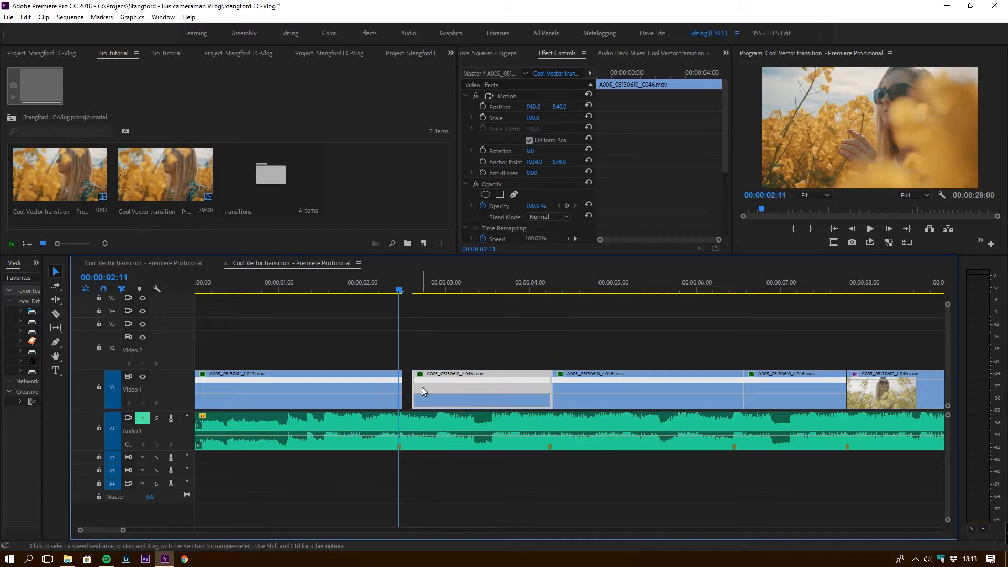
left_click_drag(377, 289, 80, 334)
key("space")
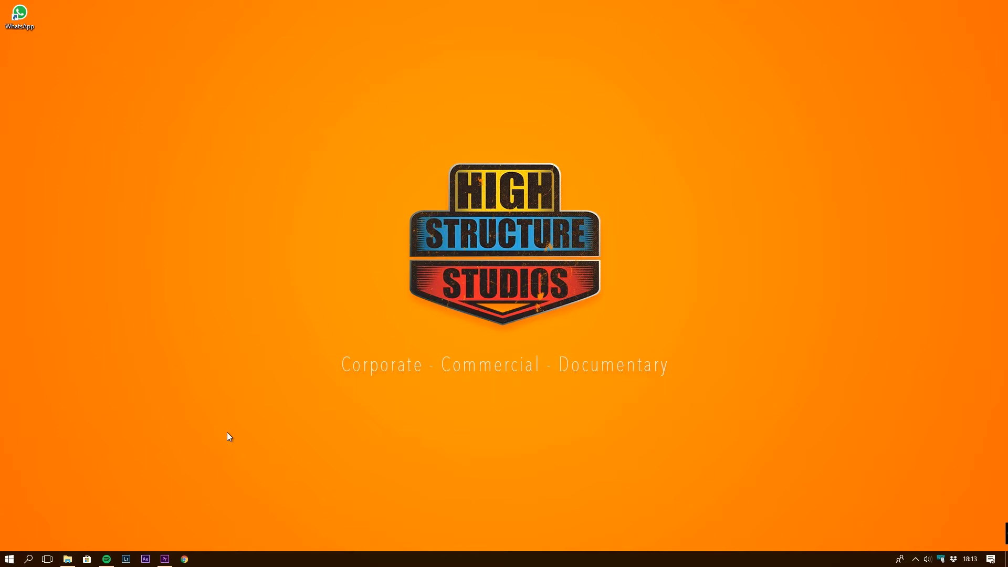
left_click(165, 559)
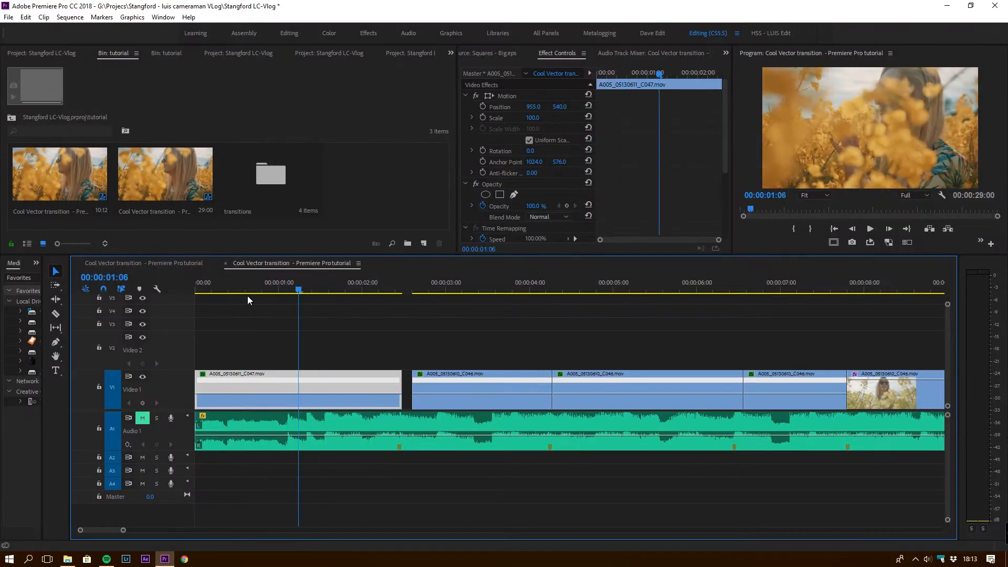
key("space")
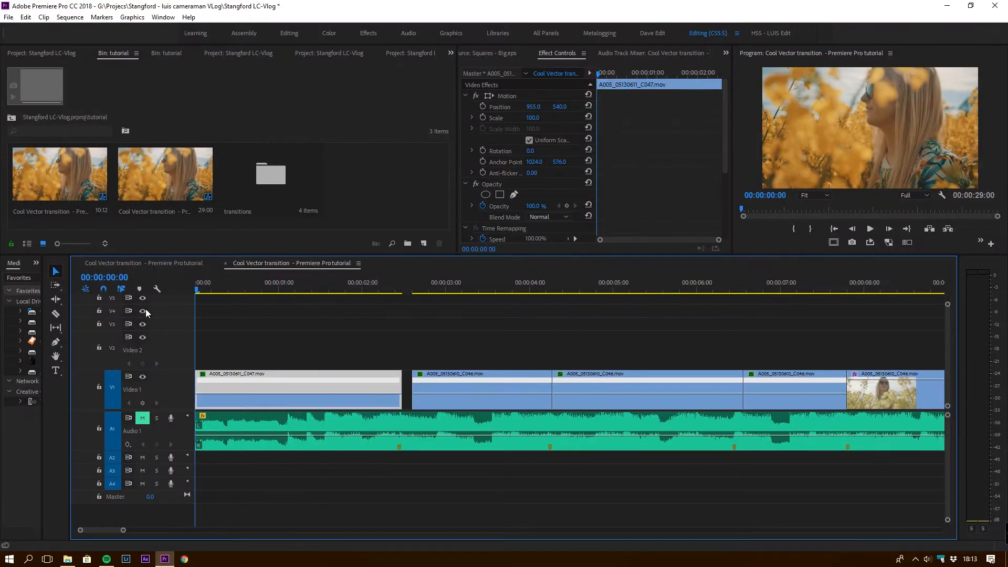
left_click(947, 5)
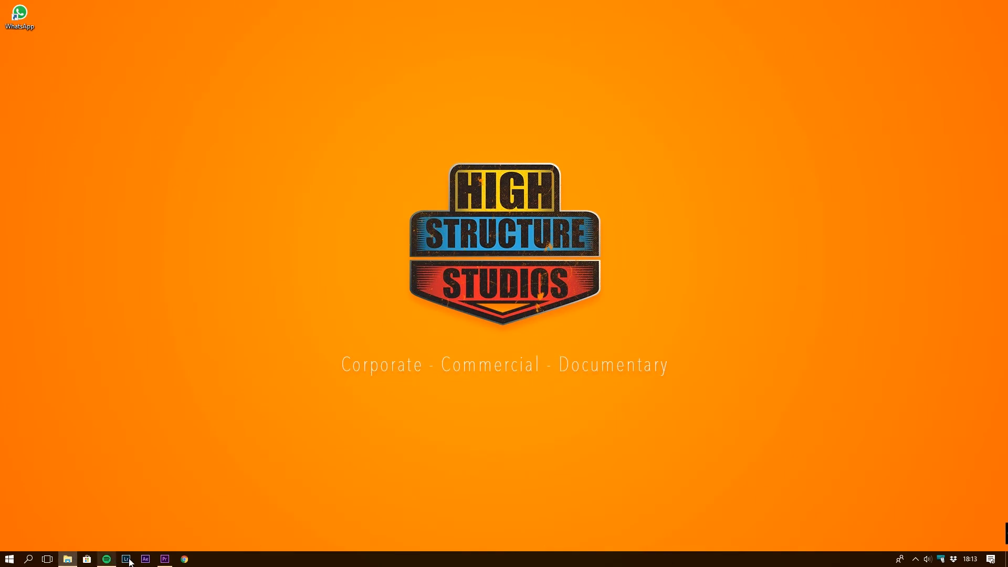
left_click(165, 559)
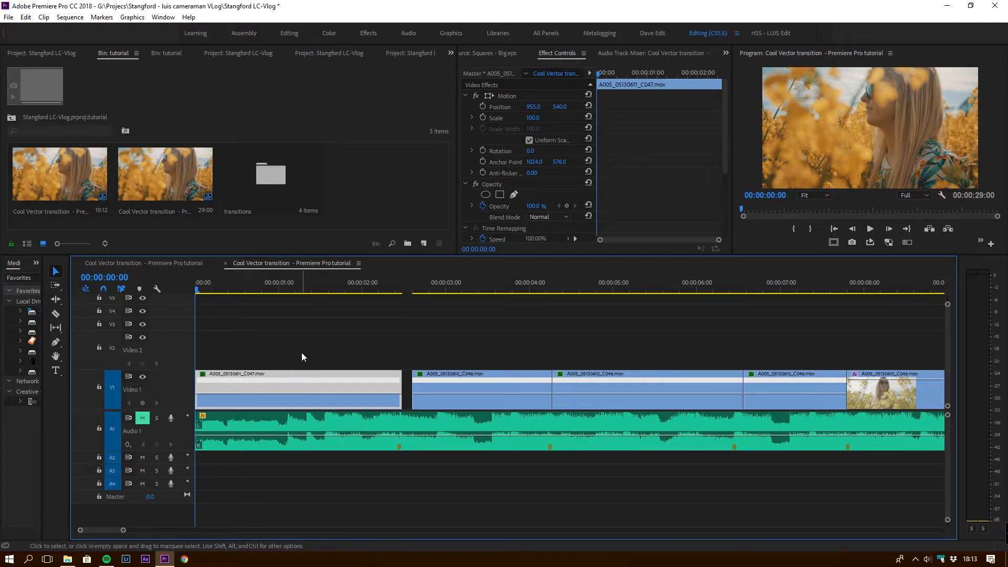
Close the gap on Video 1 by extending the second clip's start to the first clip's end, and place the playhead at 00:00:02:11
key("space")
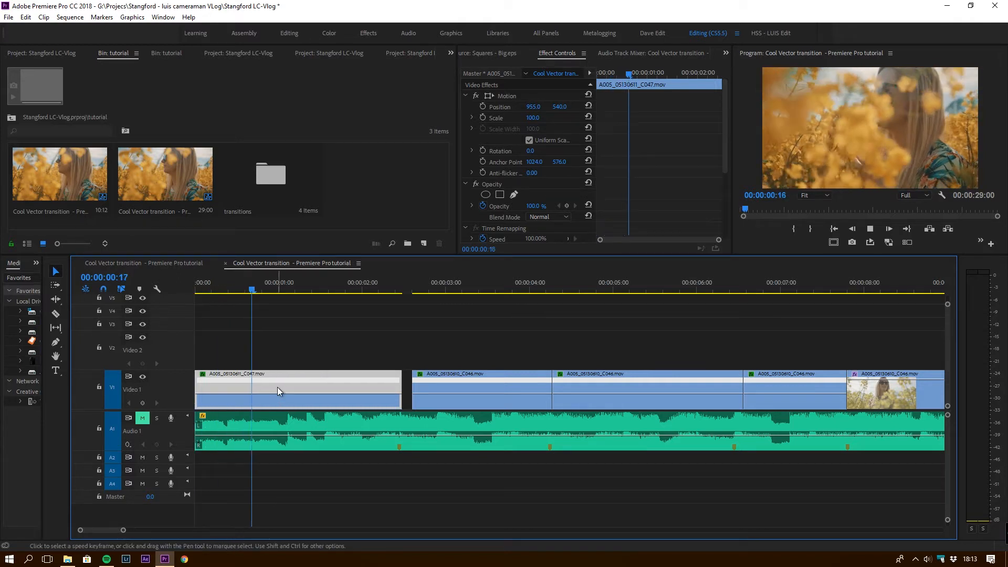
key("space")
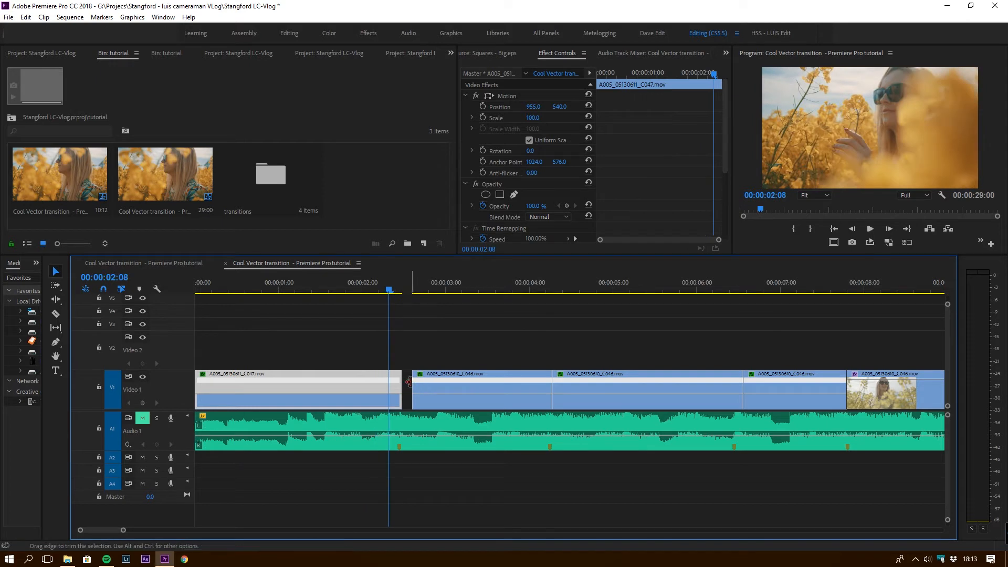
left_click_drag(415, 381, 402, 381)
left_click(398, 292)
left_click(396, 291)
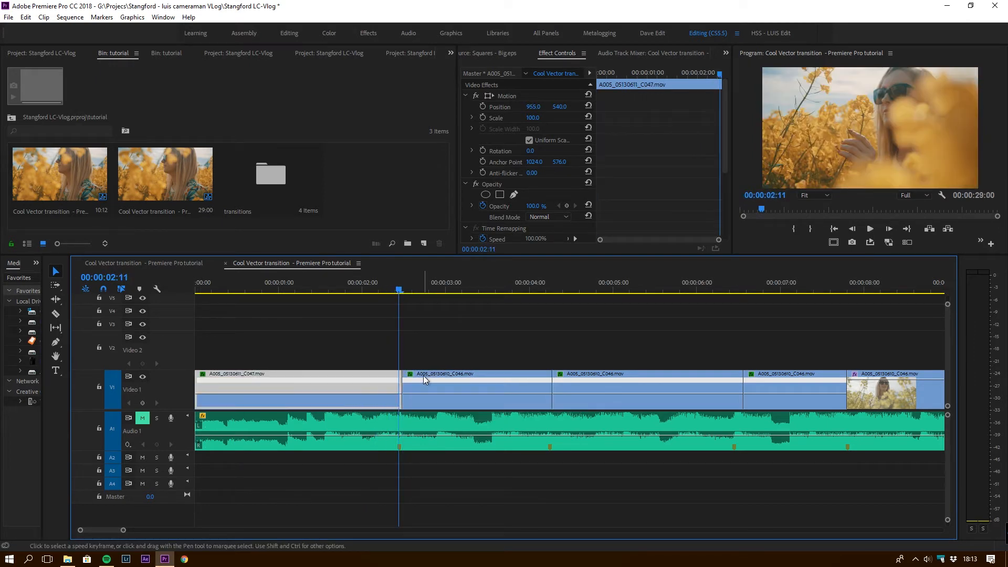
Place a copy of the second clip on Video 2 above the cut and extend the copy's start to 00:00:02:10
left_click_drag(426, 373, 400, 344)
mouse_move(398, 289)
left_mouse_down()
mouse_move(379, 295)
mouse_move(399, 303)
left_mouse_up()
left_click_drag(127, 531, 103, 532)
key("Right")
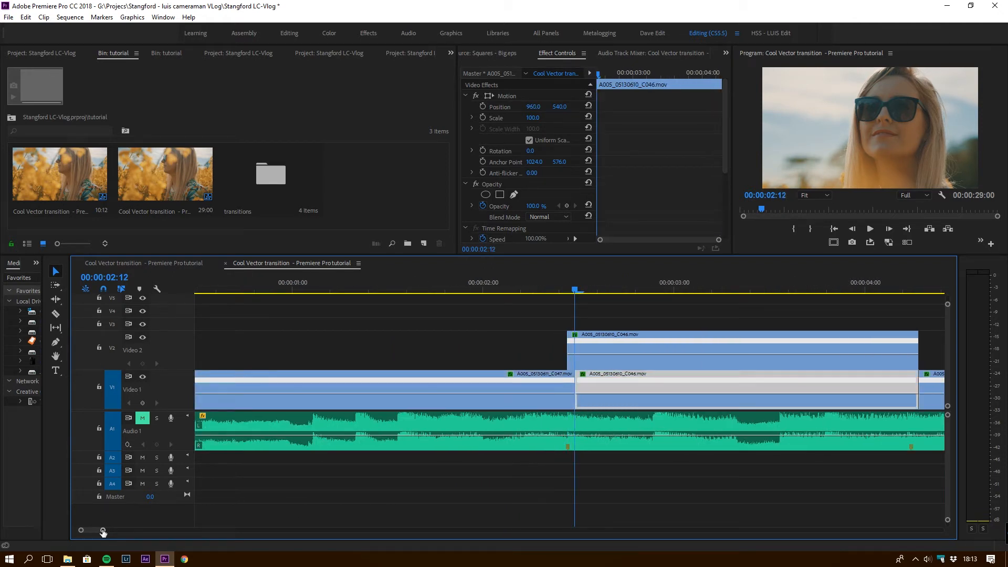
key("Left")
key("Left")
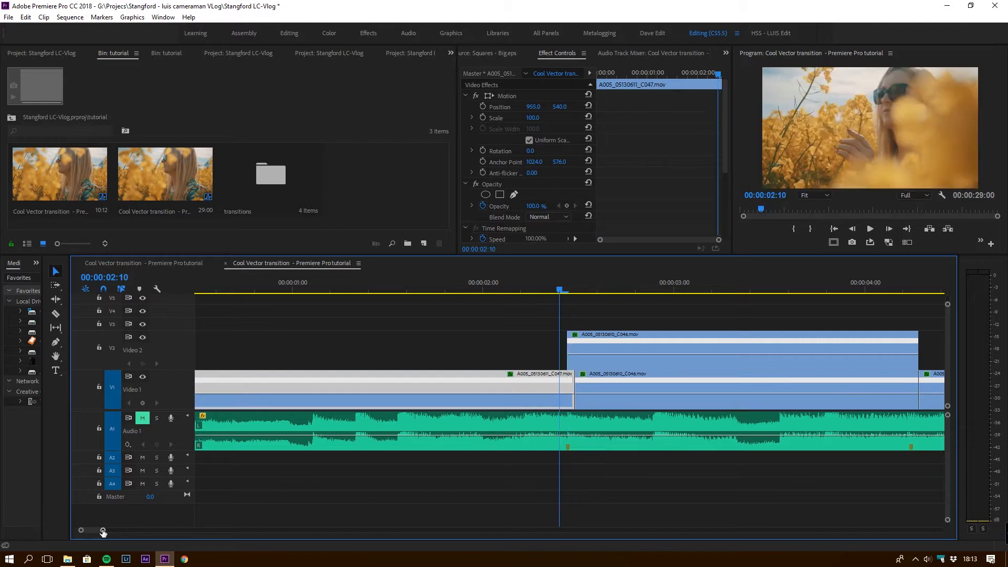
left_click_drag(564, 343, 560, 343)
Trim the end of the copied clip on Video 2 to 00:00:02:13
key("Right")
key("Right")
key("Right")
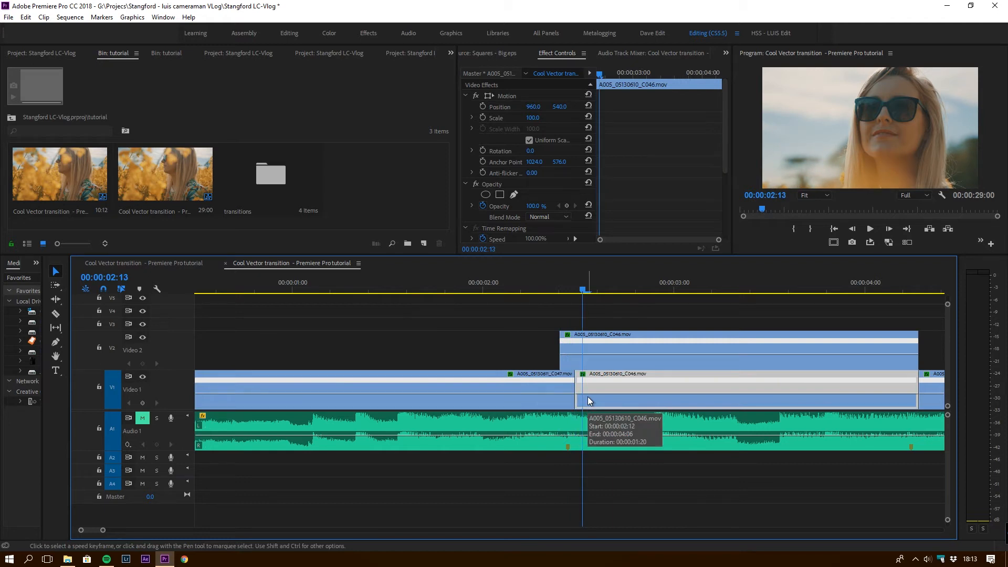
left_click(911, 344)
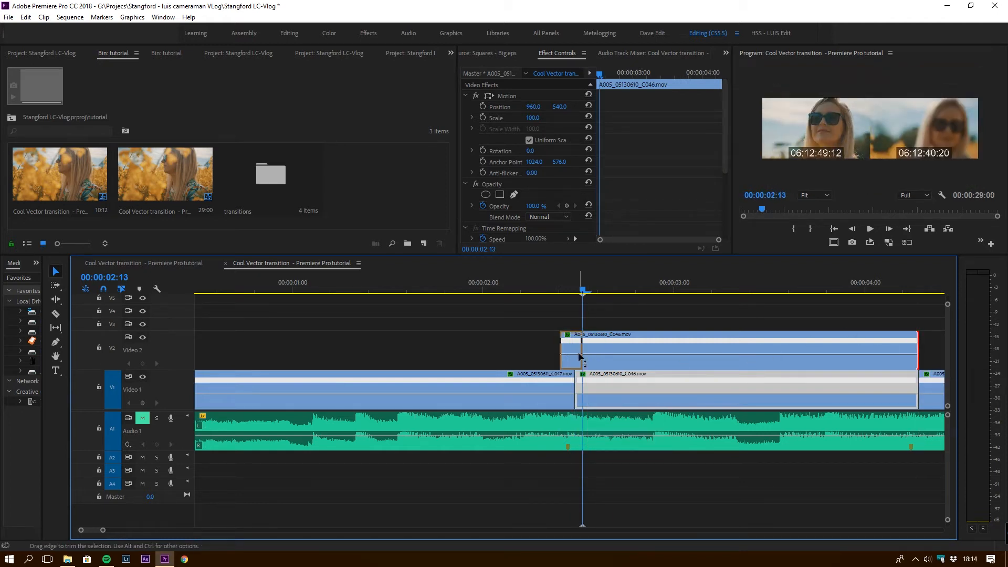
key("e")
Scale the short Video 2 clip to 122 and set its blend mode to Linear Light, comparing it with Vivid Light
left_click_drag(532, 118, 542, 118)
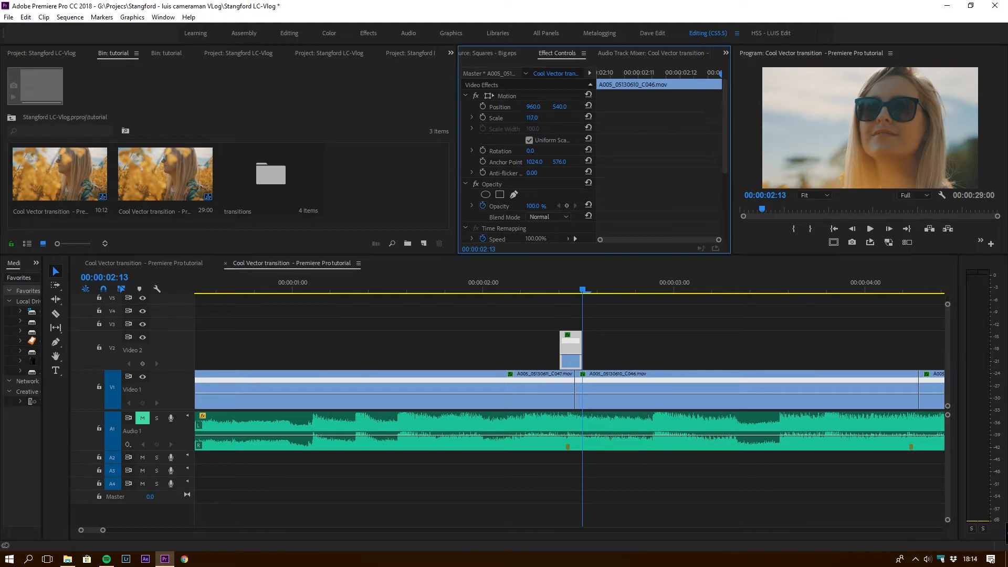
left_click(575, 288)
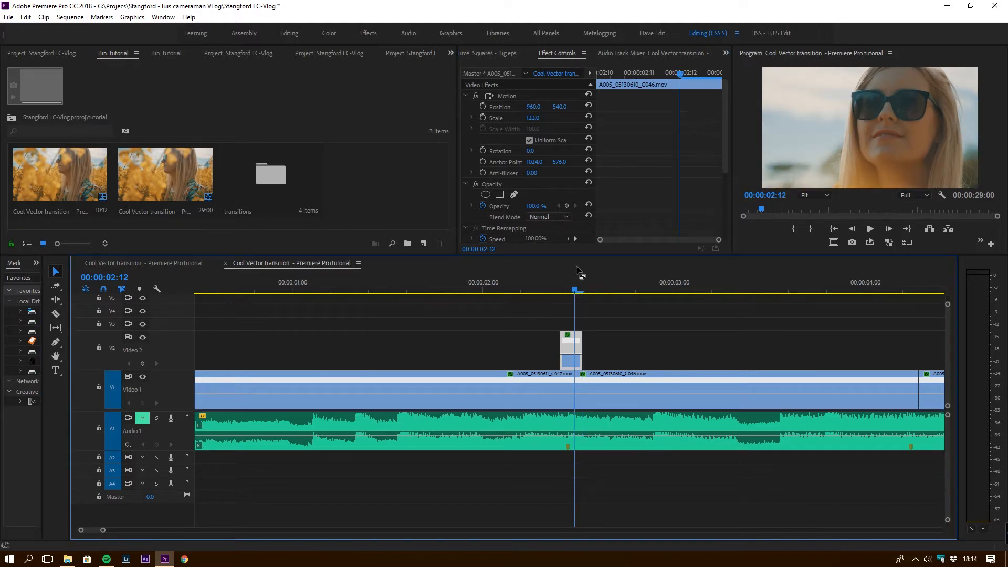
left_click(545, 218)
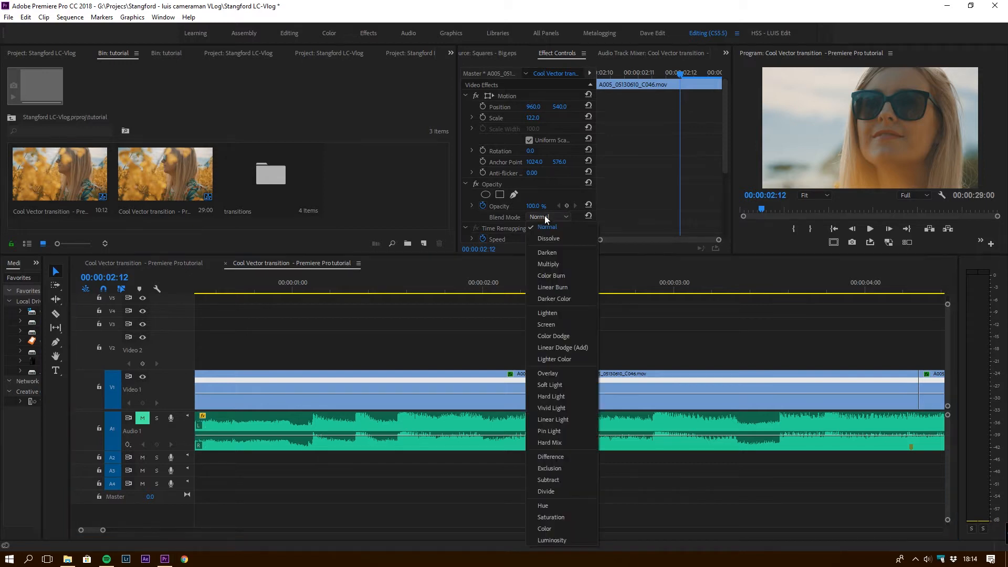
left_click(559, 418)
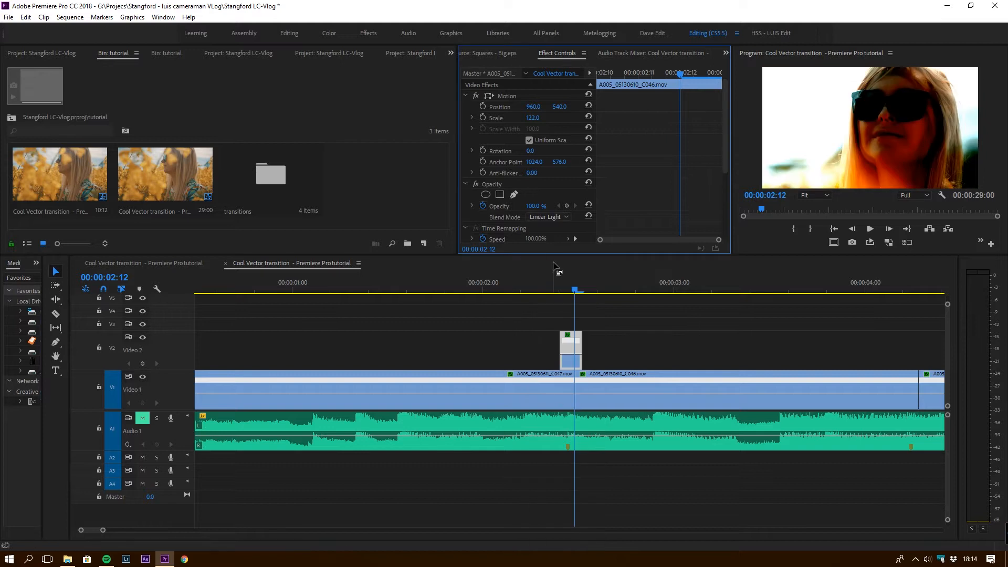
left_click(540, 216)
left_click(556, 412)
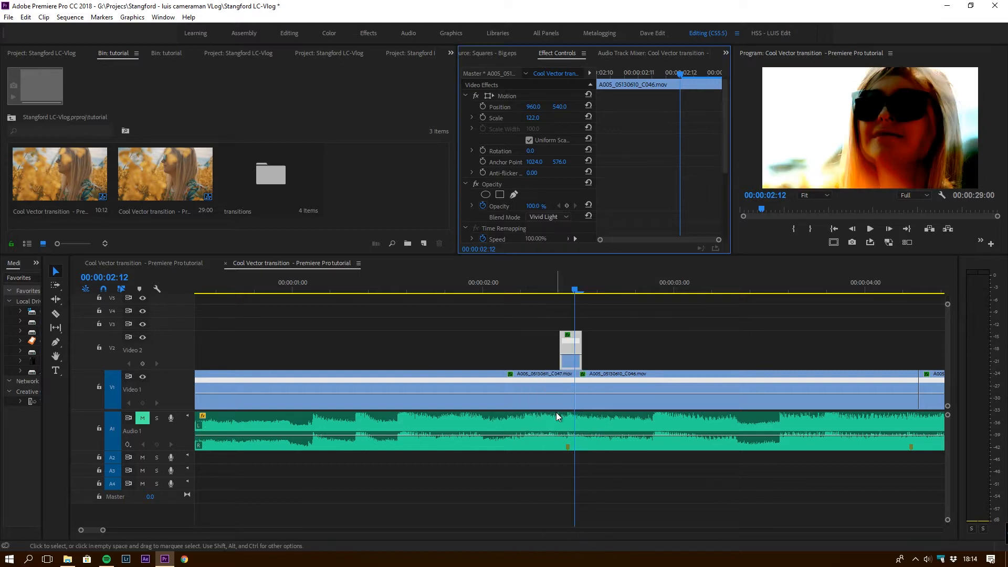
left_click(547, 218)
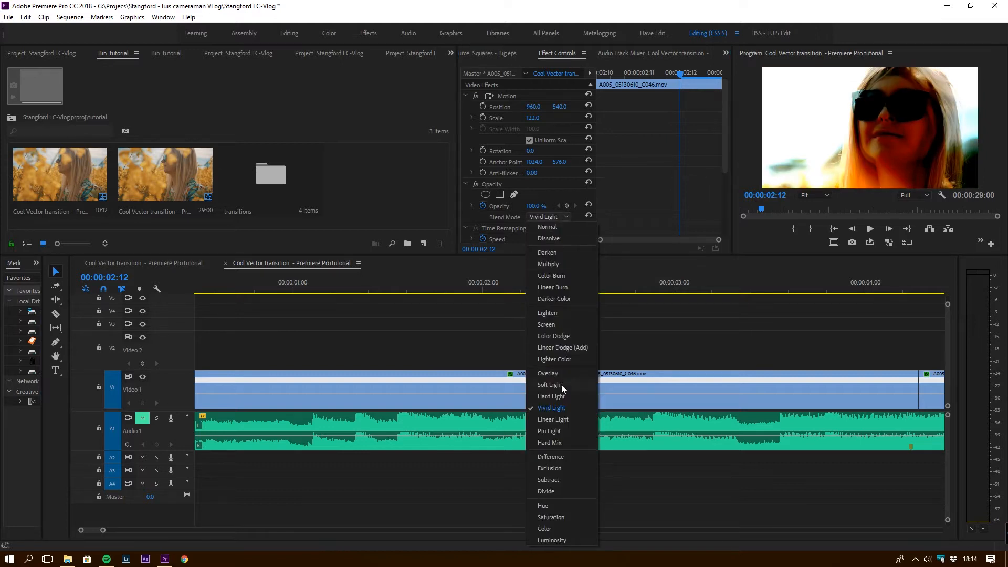
left_click(554, 415)
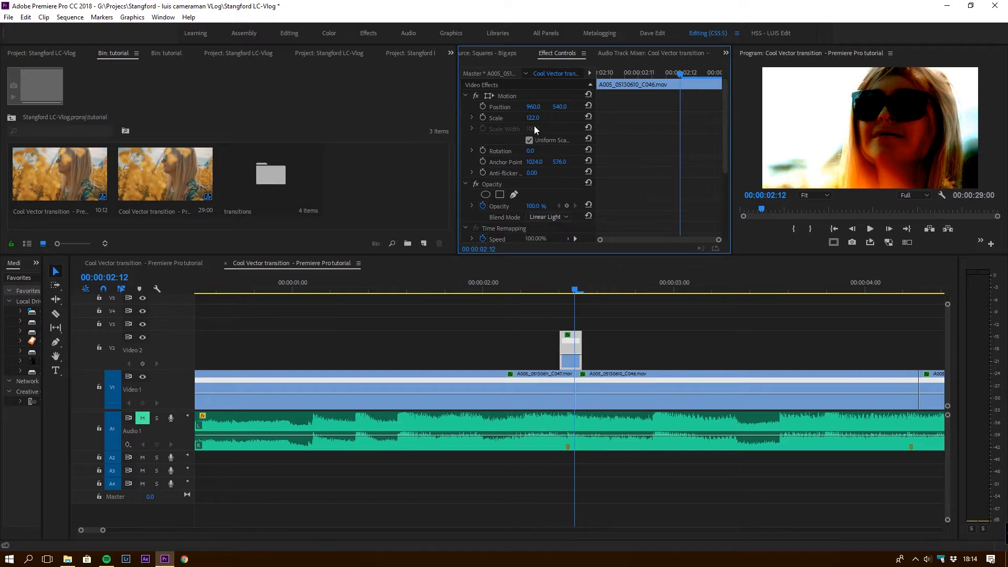
Shift the Video 2 clip's position to about 660, 506, lower its opacity and play through the cut
left_click_drag(560, 107, 402, 107)
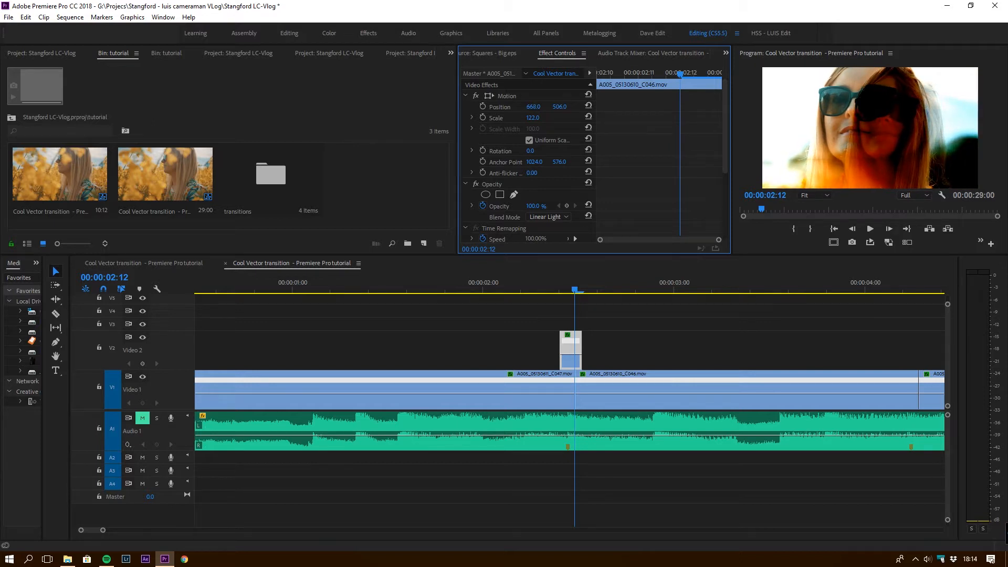
left_click_drag(538, 208, 513, 205)
left_click_drag(575, 289, 514, 290)
key("space")
key("space")
left_click(544, 289)
Add Cross , lines.eps from the transitions bin to Video 3 and cut it down to its short opening part
double_click(259, 198)
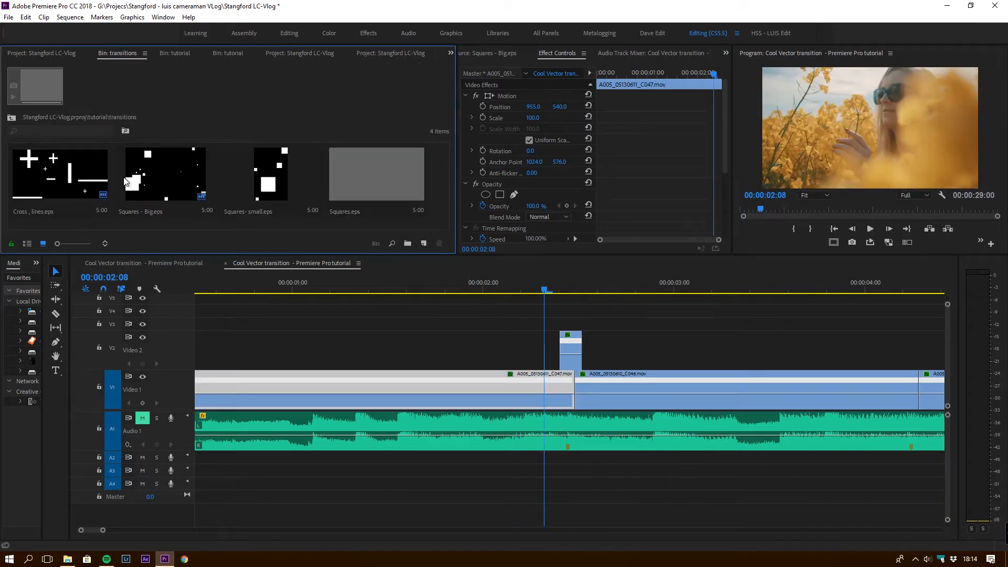
left_click_drag(33, 164, 483, 323)
key("c")
left_click(423, 323)
key("v")
left_click(453, 321)
key("Delete")
Move the shortened Cross , lines.eps clip on Video 3 so that it starts at 00:00:02:09
left_click_drag(349, 324, 579, 324)
left_click(576, 288)
key("Left")
key("Left")
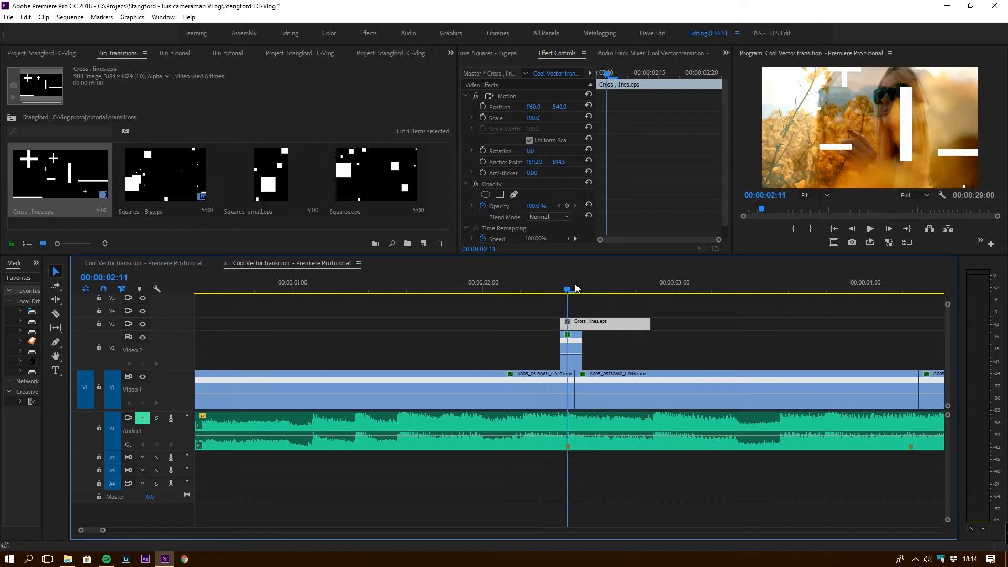
key("Left")
left_click_drag(605, 324, 598, 322)
Pause the music in Spotify, unmute the Audio 1 track and play the transition with sound
mouse_move(528, 289)
left_mouse_down()
mouse_move(565, 289)
mouse_move(537, 290)
left_mouse_up()
left_click(107, 560)
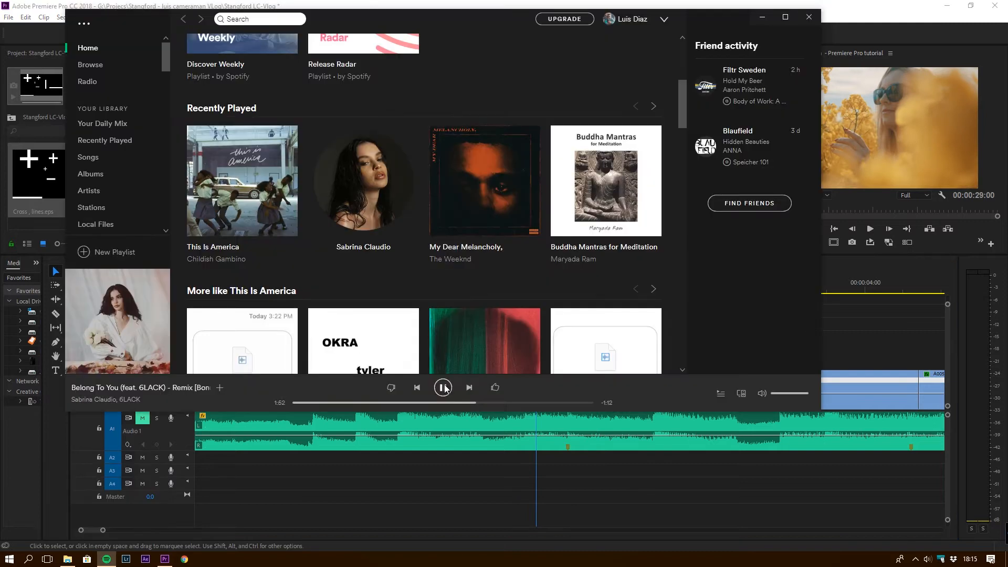
left_click(769, 18)
left_click(142, 419)
left_click_drag(536, 288, 567, 290)
left_click(476, 289)
key("space")
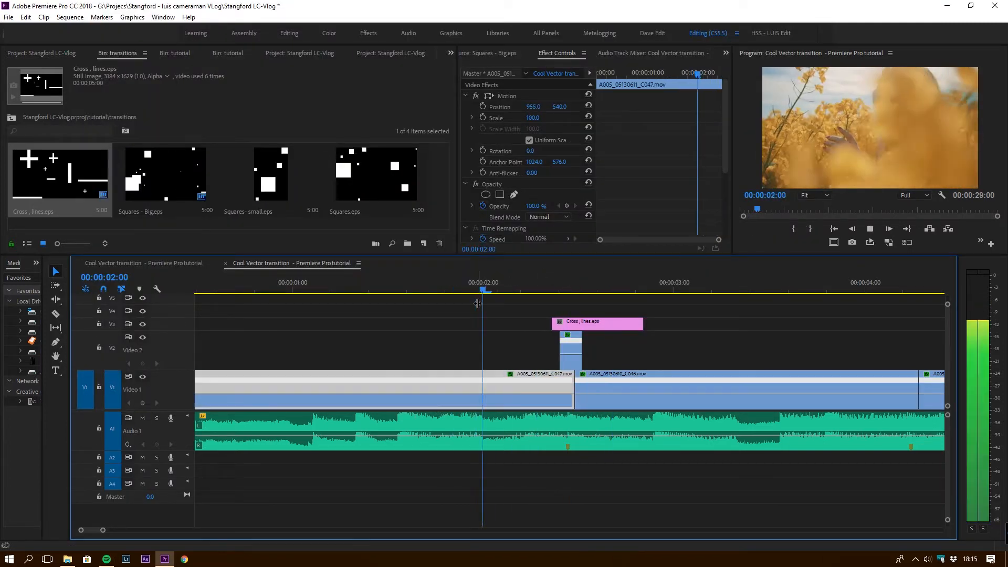
key("space")
Trim Cross , lines.eps on Video 3 to end at 00:00:02:11 and place a copy on Video 4 starting there
left_click(552, 288)
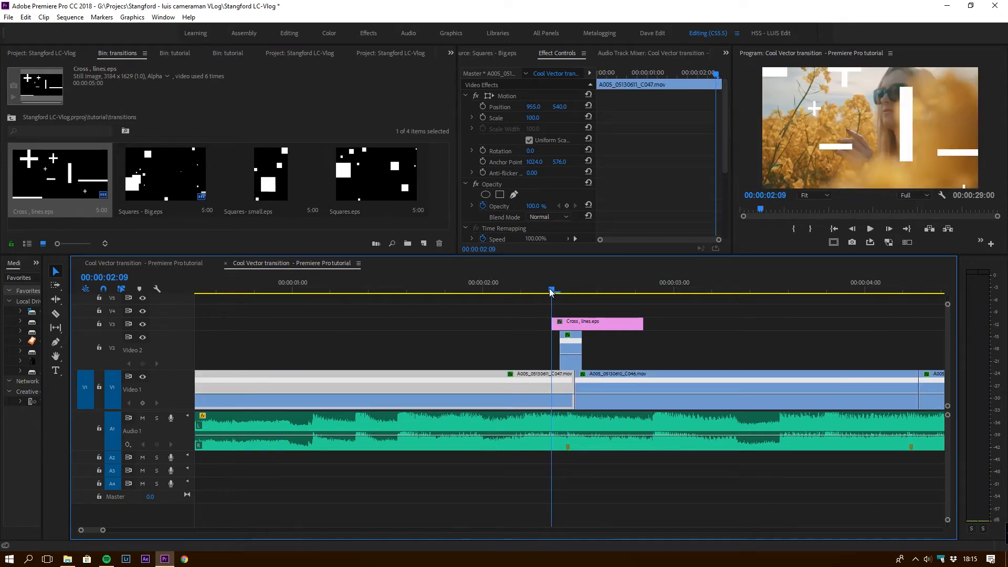
key("Right")
key("Right")
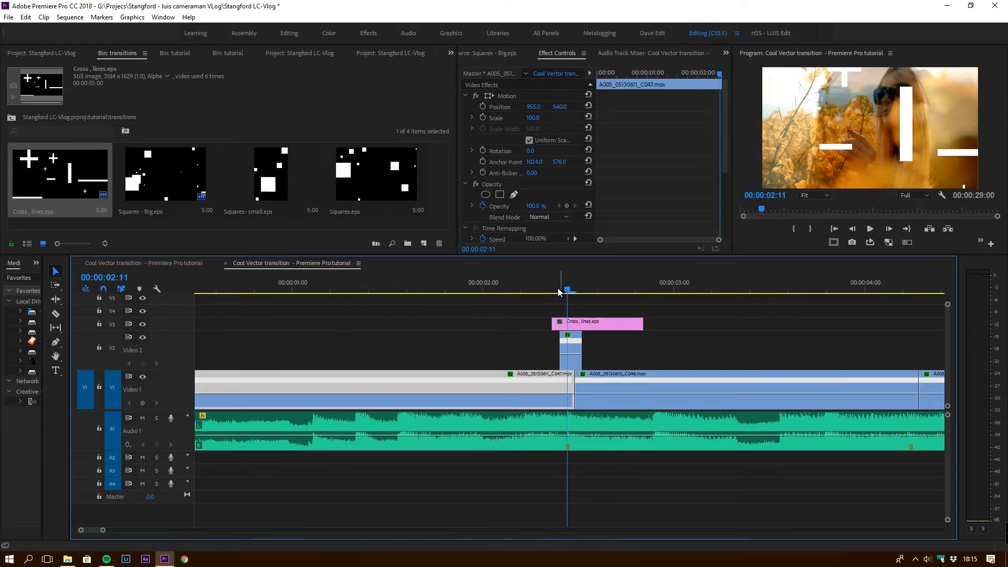
left_click_drag(640, 324, 575, 314)
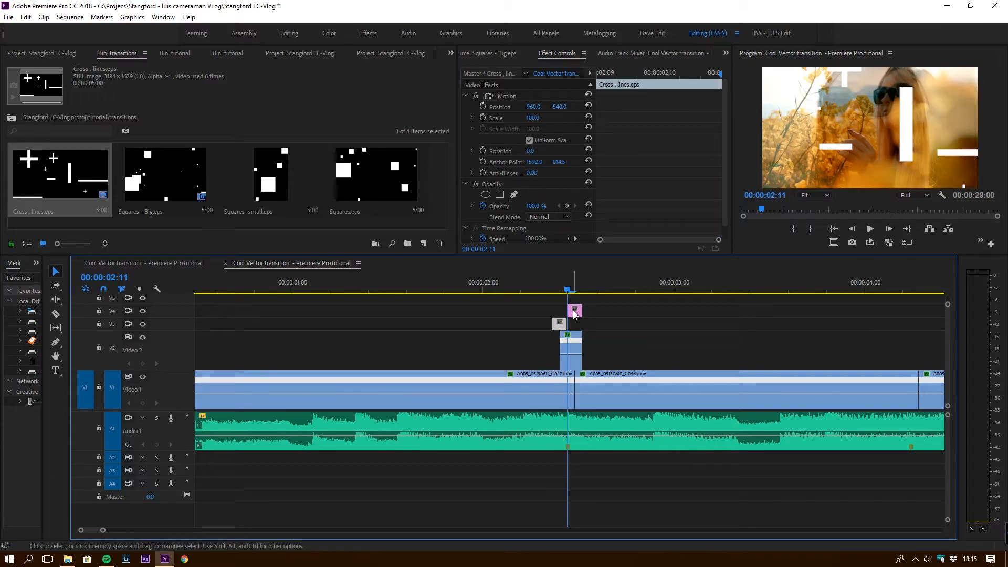
Scale the Video 4 copy of Cross , lines.eps to 148 and extend its start to 00:00:02:10
left_click(534, 118)
left_click_drag(534, 119, 540, 118)
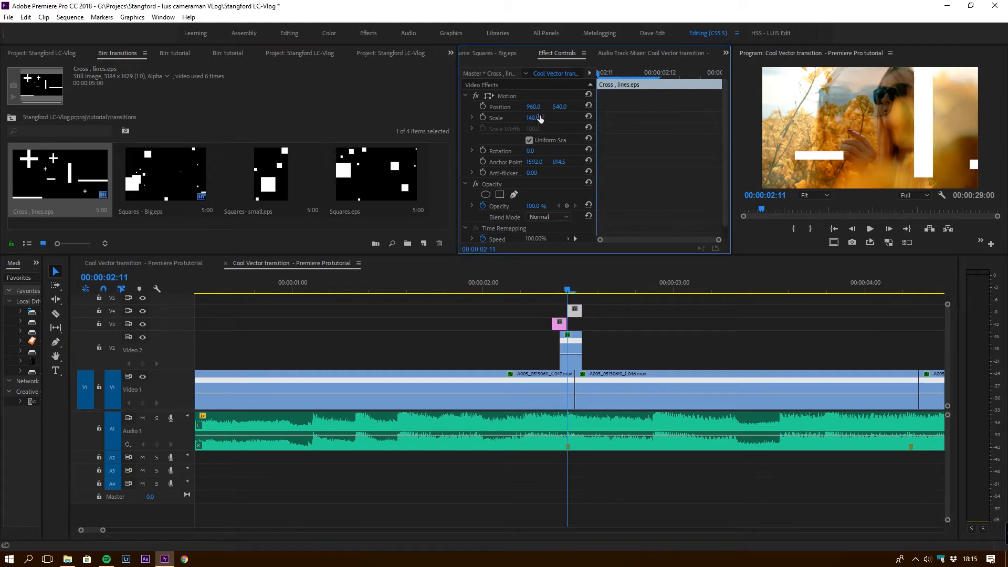
left_click(562, 283)
left_click_drag(566, 304, 560, 309)
Set the blend mode of Cross , lines.eps on Video 4 to Overlay
key("Right")
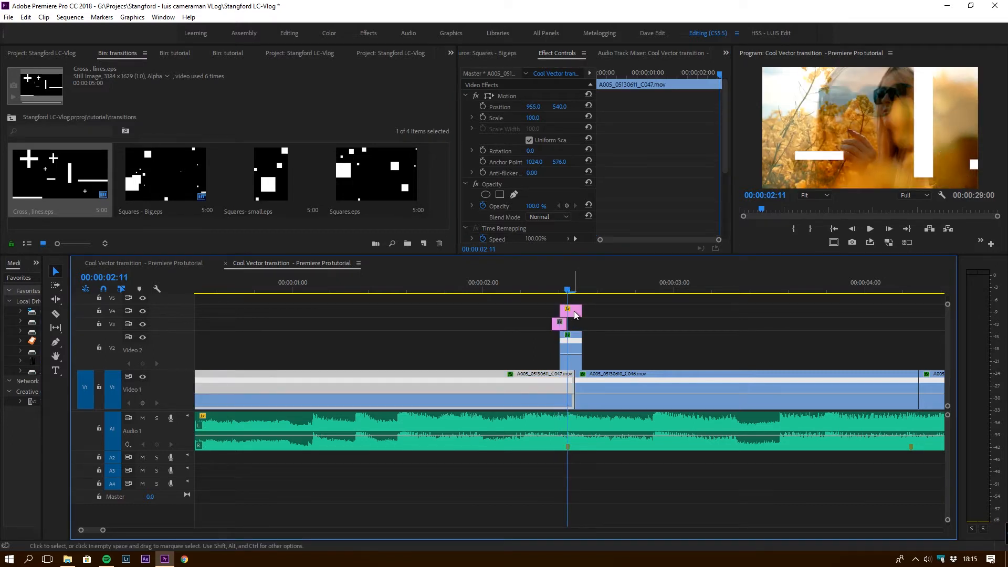
left_click(574, 311)
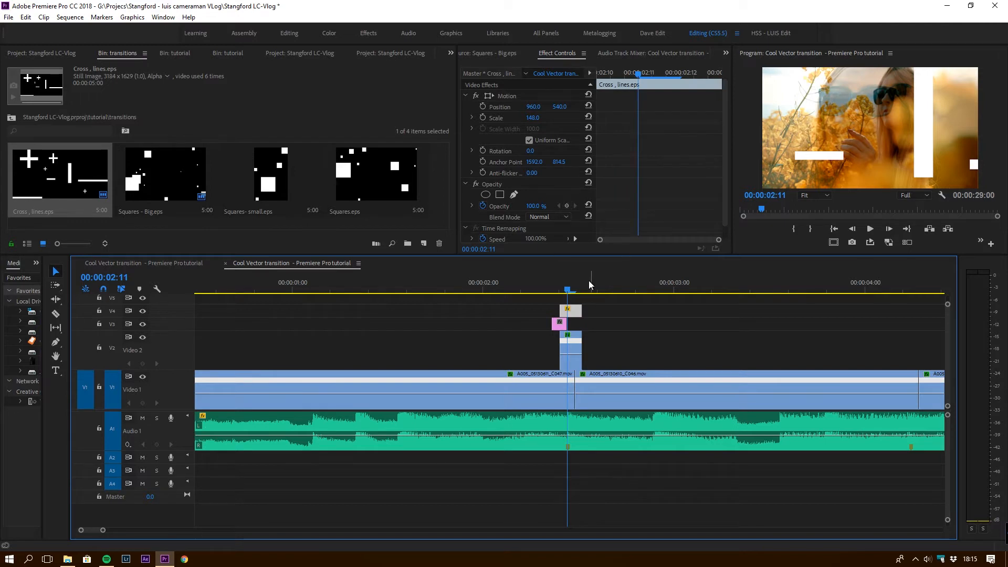
left_click(554, 216)
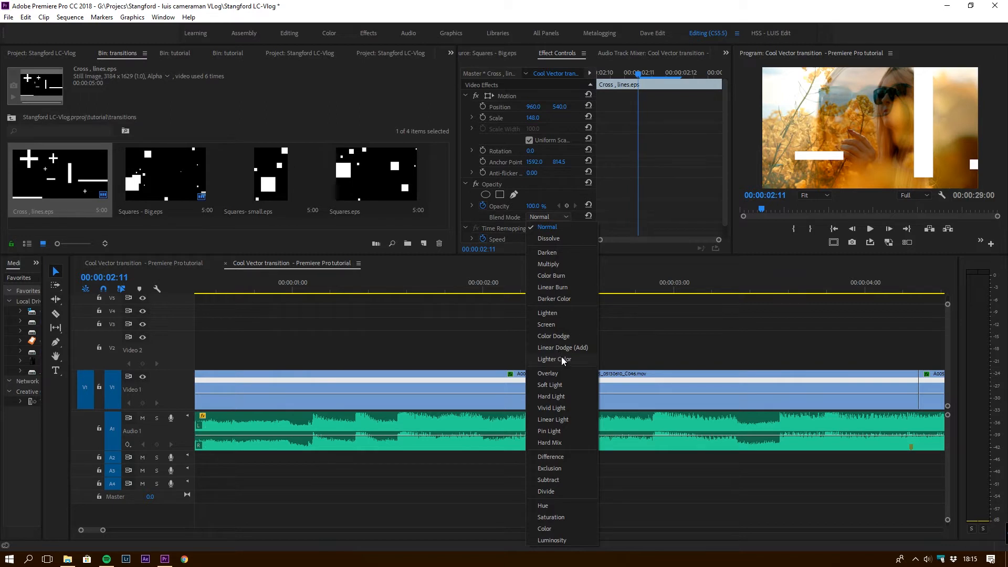
left_click(548, 373)
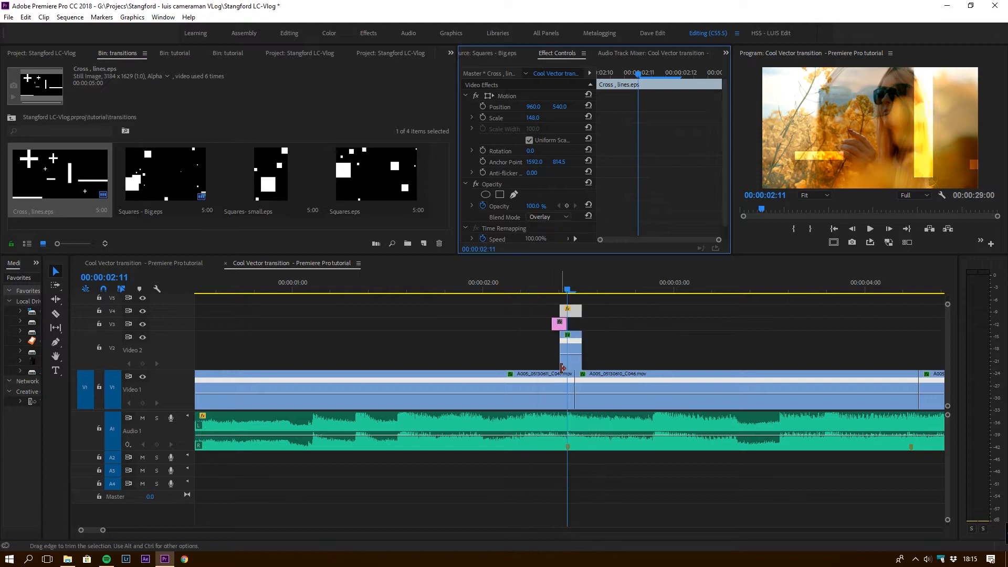
Play the transition several times with sound to check the overlaid cross-and-line graphics
left_click(524, 290)
key("space")
key("space")
left_click(557, 282)
left_click(529, 289)
key("space")
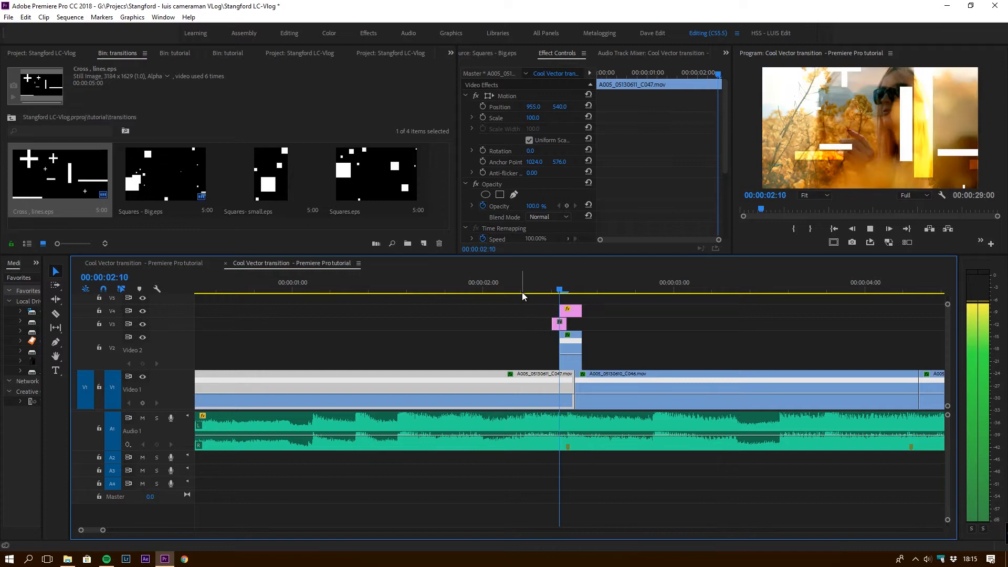
key("space")
left_click(513, 290)
key("space")
key("space")
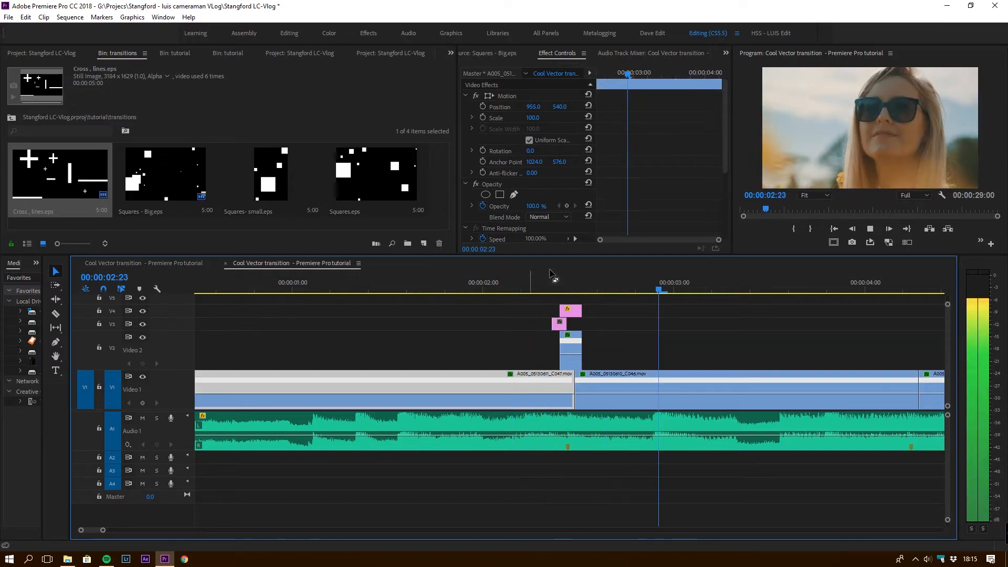
Trim Cross , lines.eps on Video 4 to end at 00:00:02:12 and play the transition again
left_click(568, 291)
left_click(575, 291)
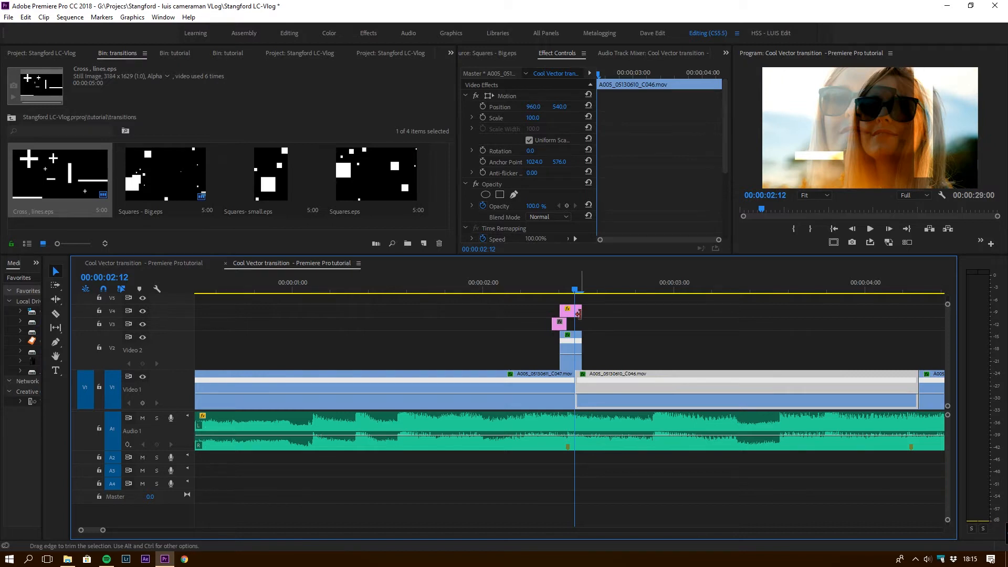
left_click_drag(578, 313, 517, 292)
key("space")
left_click(561, 288)
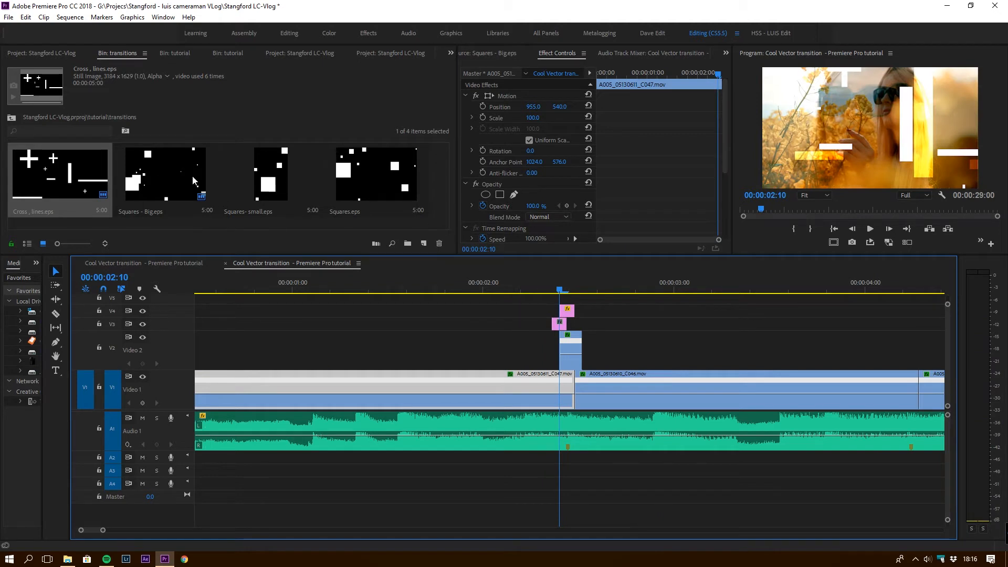
Place a copy of the Video 4 graphic on Video 3 starting at 00:00:02:12 and scale it to 221
left_click_drag(569, 313, 586, 325)
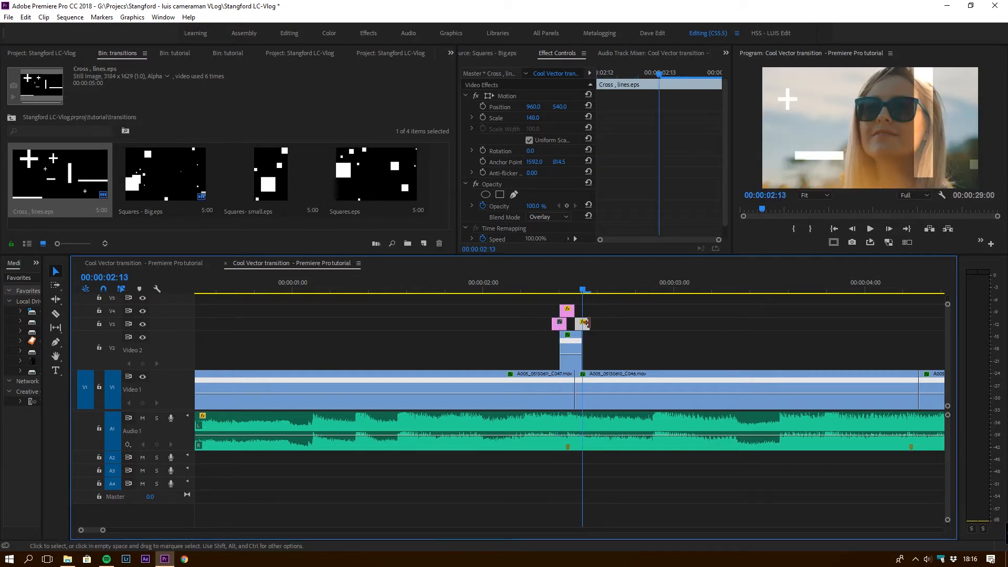
left_click(585, 312)
left_click(583, 325)
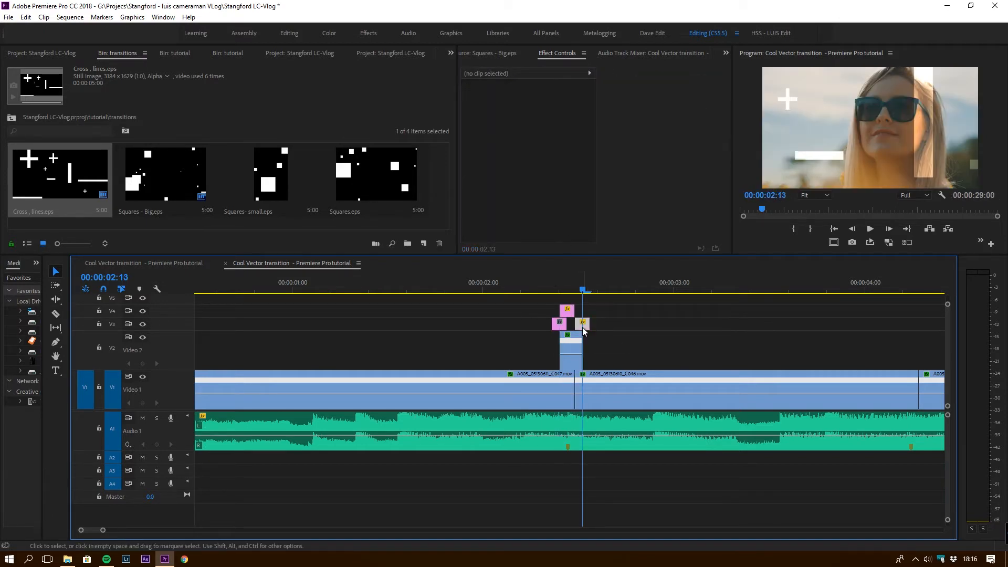
left_click_drag(532, 118, 571, 118)
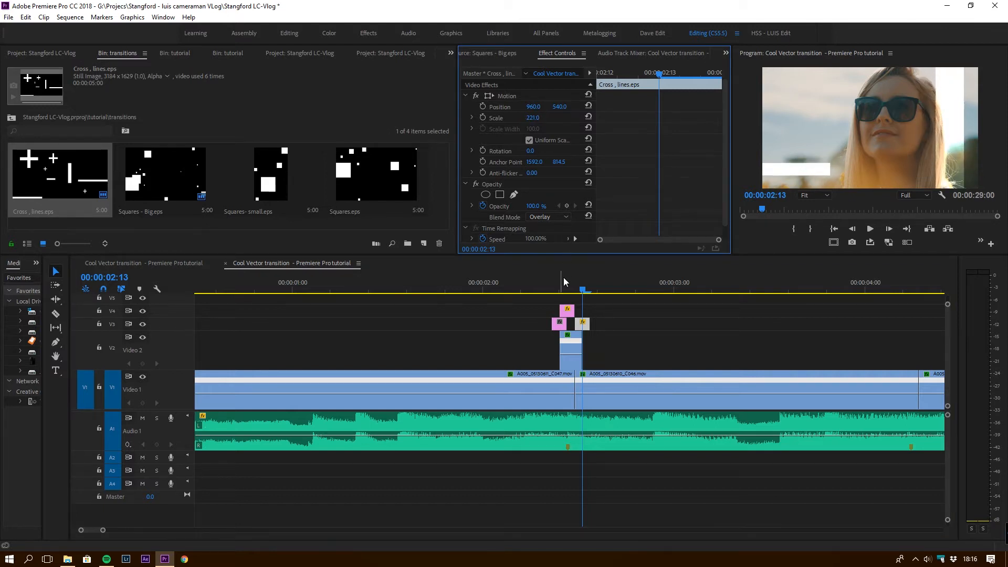
Play the transition to review the three layered graphics
left_click(443, 287)
key("space")
key("space")
left_click(377, 287)
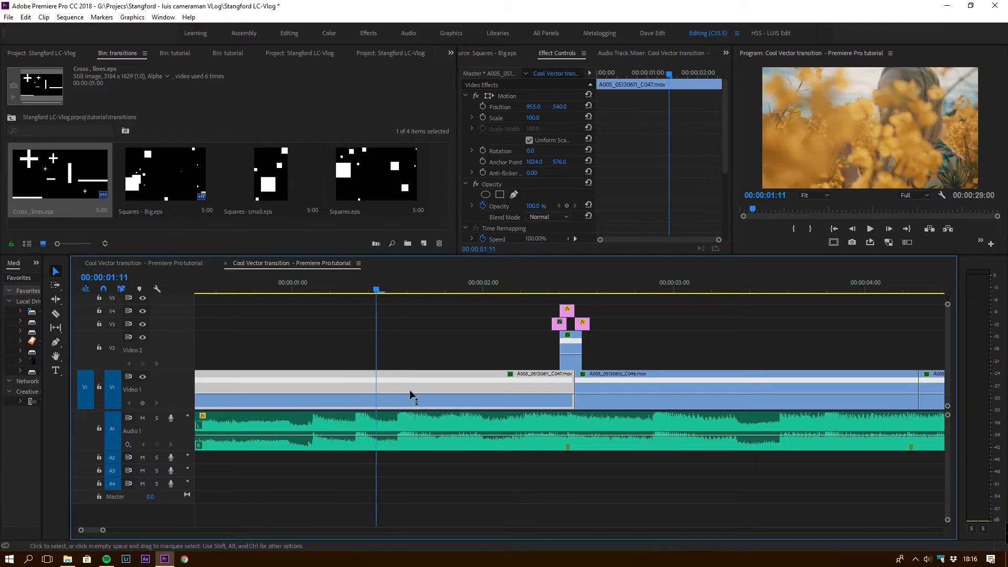
Show the Time Remapping speed line on A005_05130611_C047.mov on Video 1
left_click(510, 373)
mouse_move(520, 408)
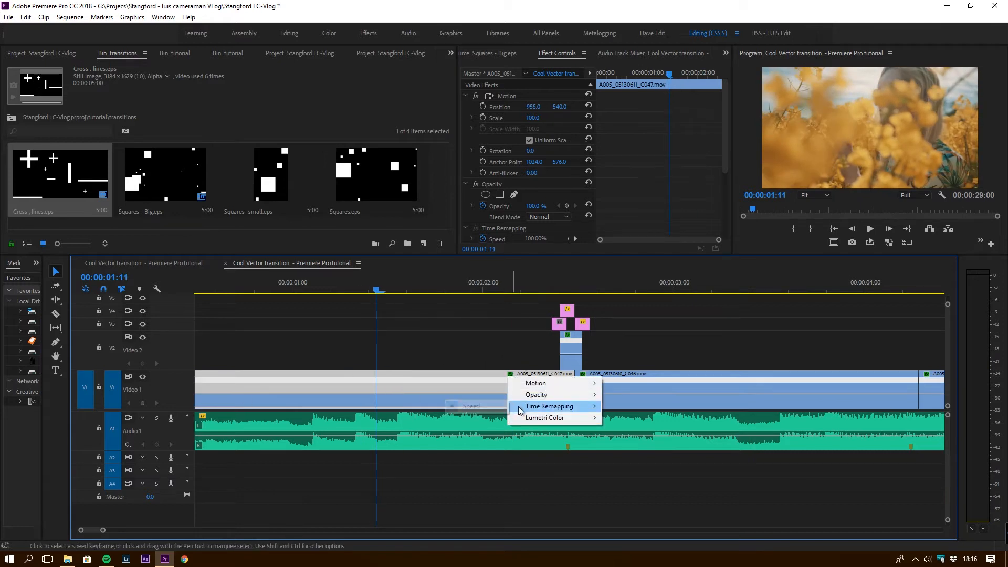
left_click(470, 406)
Try a speed keyframe at 00:00:01:23 on A005_05130611_C047.mov with the section after it at 327% speed, then undo it
left_click(506, 289)
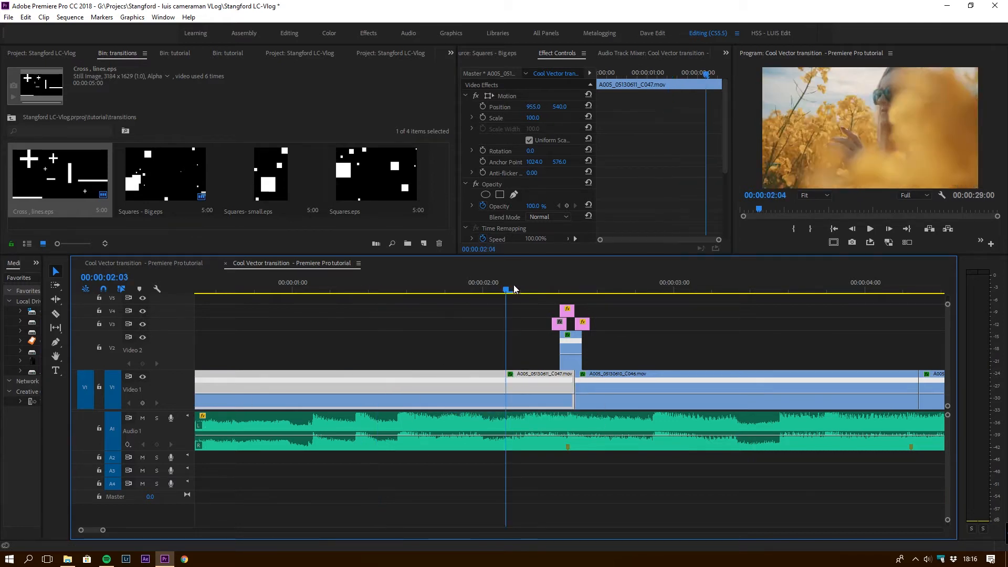
left_click(468, 289)
left_click(362, 290)
left_click_drag(365, 296, 468, 348)
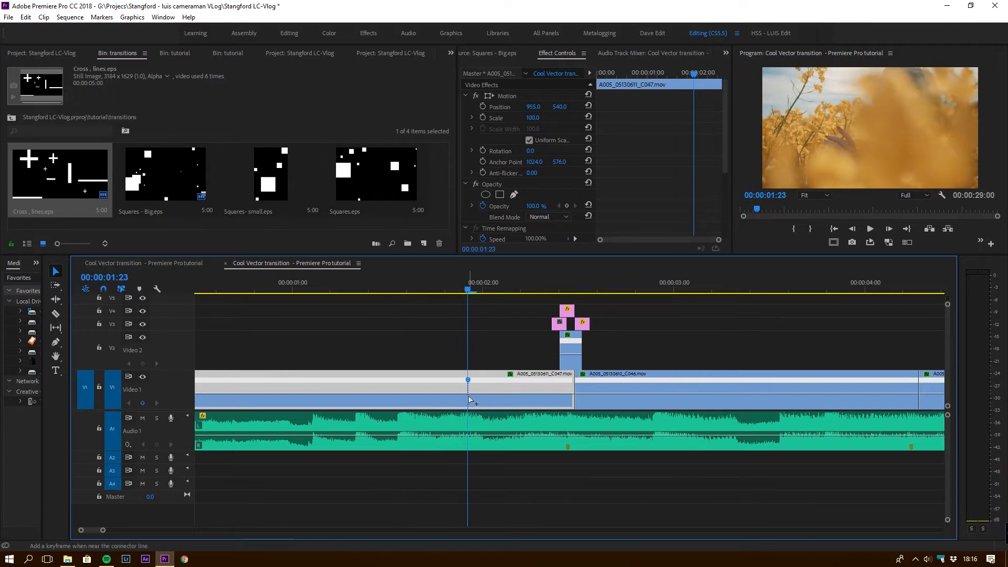
left_click_drag(490, 396, 576, 385)
left_click_drag(430, 291, 314, 321)
key("space")
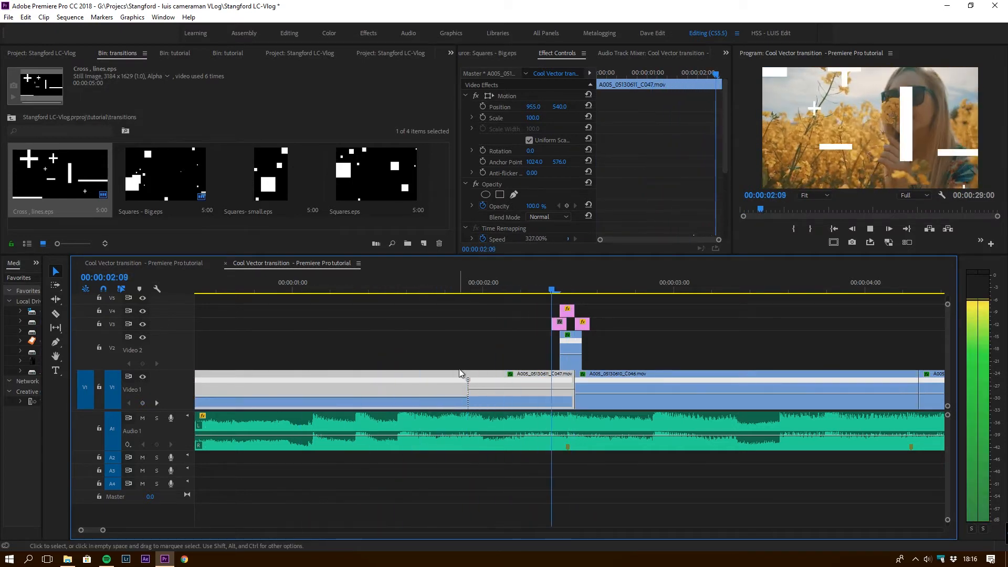
key("space")
key("ctrl+z")
key("ctrl+z")
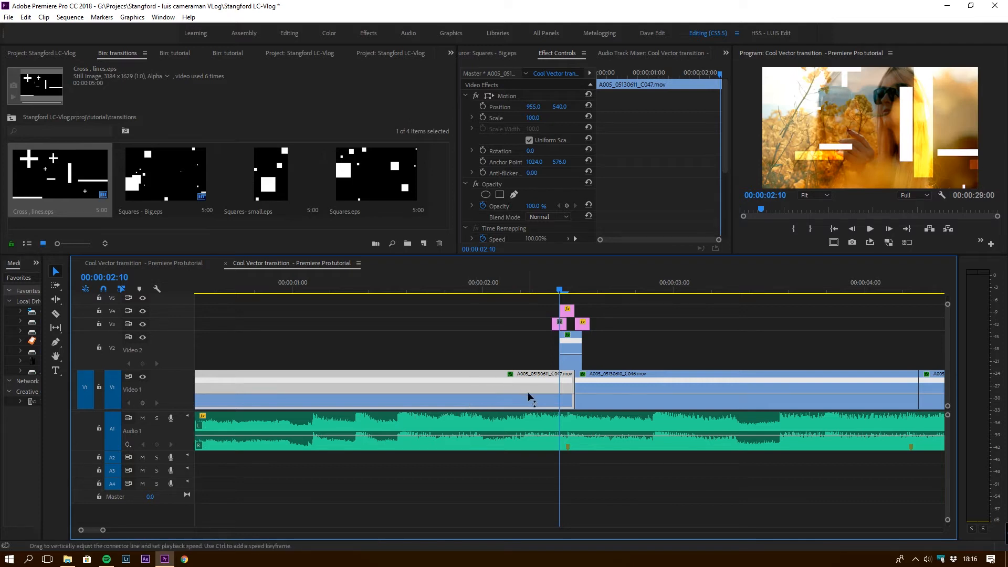
Add a speed keyframe to A005_05130611_C047.mov at about 00:00:02:06, speed up the section after it and play it
left_click_drag(536, 399, 569, 385)
left_click(439, 289)
key("space")
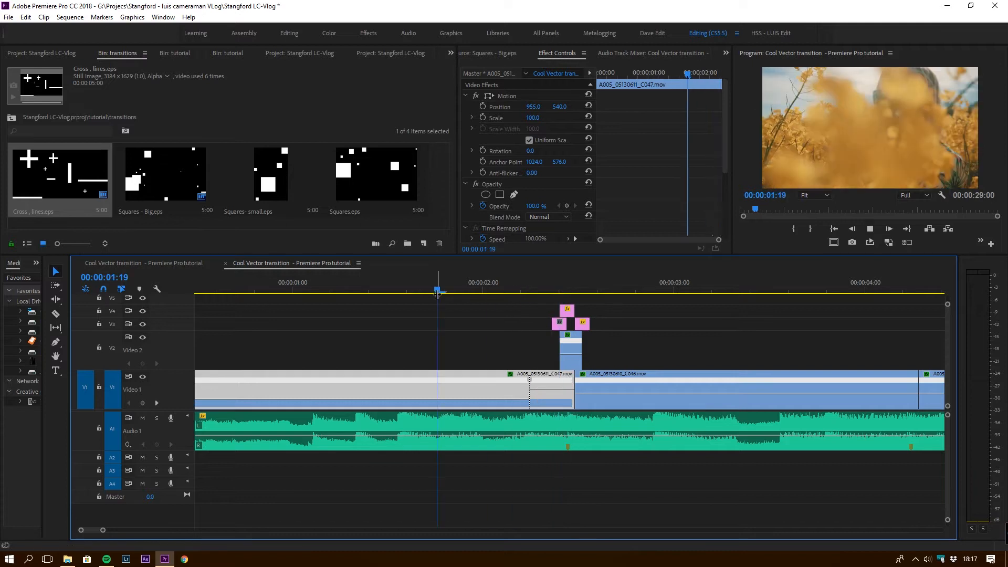
left_click_drag(491, 287, 471, 288)
key("space")
Trim the start of the second Cross , lines.eps clip on Video 3 to 00:00:02:13 and play the transition
left_click_drag(577, 290, 681, 302)
left_click(412, 289)
key("space")
key("space")
Add a speed keyframe near the start of A005_05130610_C046.mov, speed up the section before it and split it into a gradual ramp
left_click(600, 289)
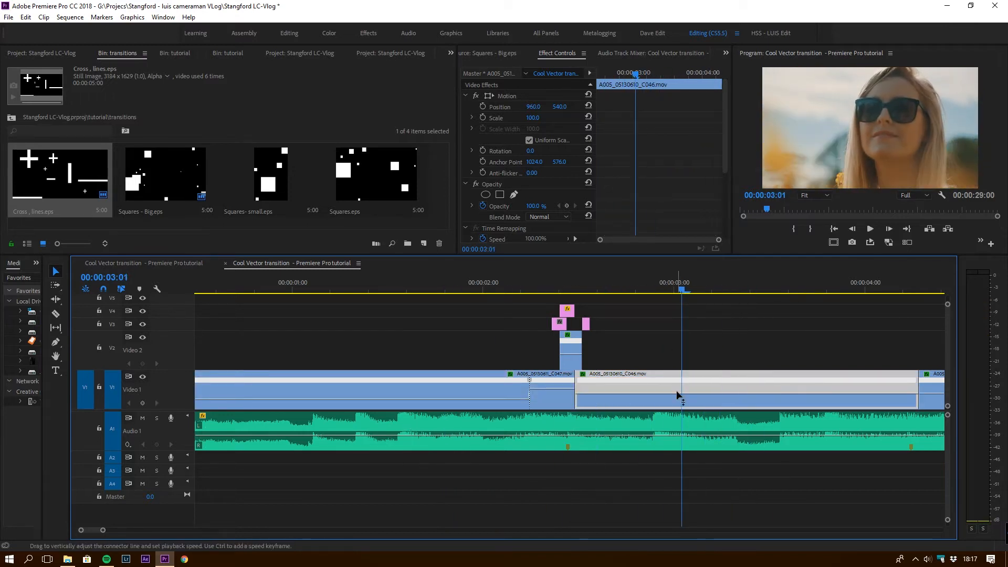
left_click(599, 289)
left_click_drag(599, 292, 620, 292)
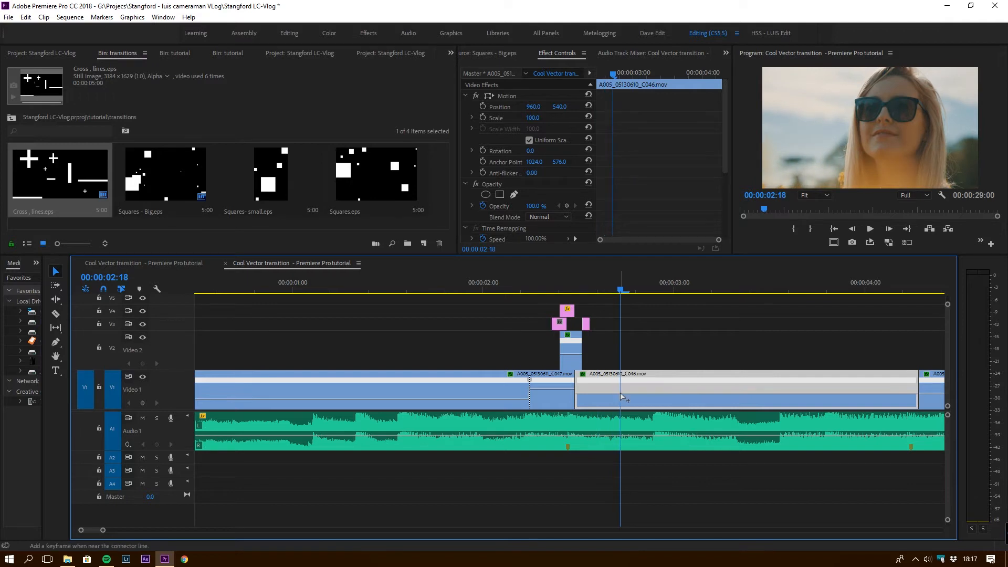
left_click_drag(603, 398, 603, 339)
mouse_move(607, 376)
left_mouse_down()
mouse_move(633, 377)
mouse_move(577, 386)
mouse_move(615, 382)
left_mouse_up()
Play the sequence across the first cut to check the speed ramp on both clips
left_click(320, 286)
key("space")
key("space")
left_click(599, 390)
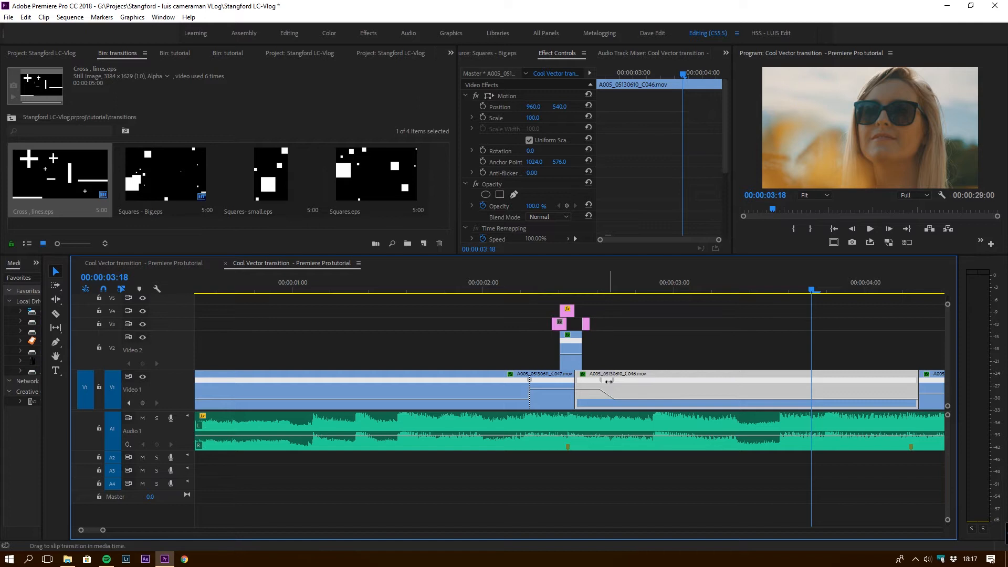
left_click(412, 292)
key("space")
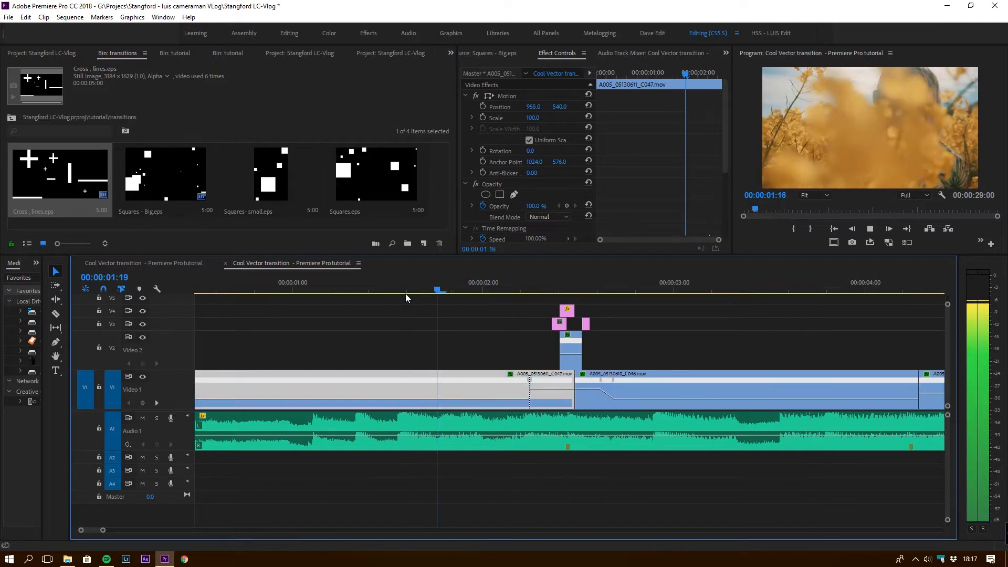
key("space")
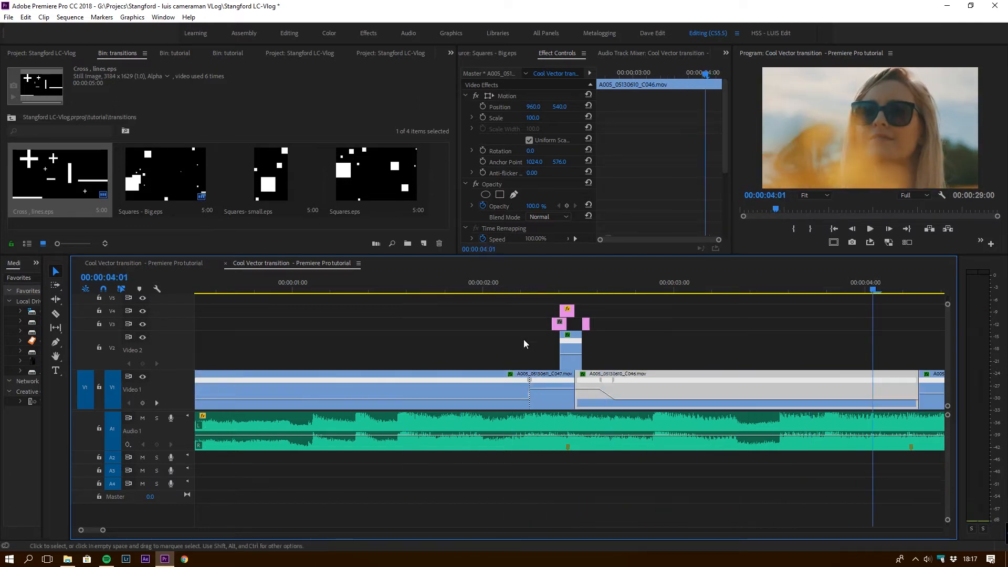
Shift the speed ramp on A005_05130610_C046.mov slightly earlier, play the result and save the project
left_click_drag(602, 386, 608, 380)
left_click(443, 292)
key("space")
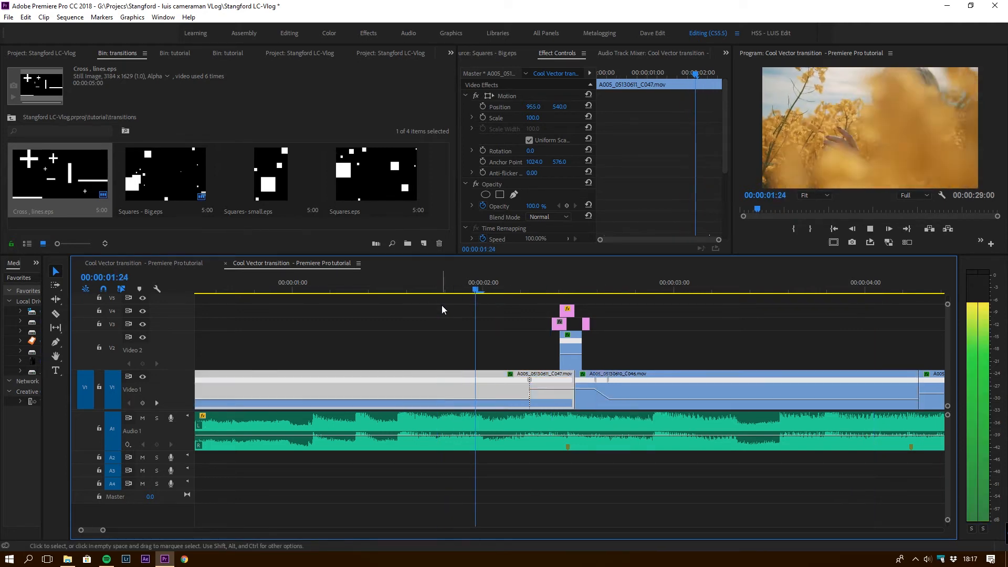
key("space")
key("ctrl+s")
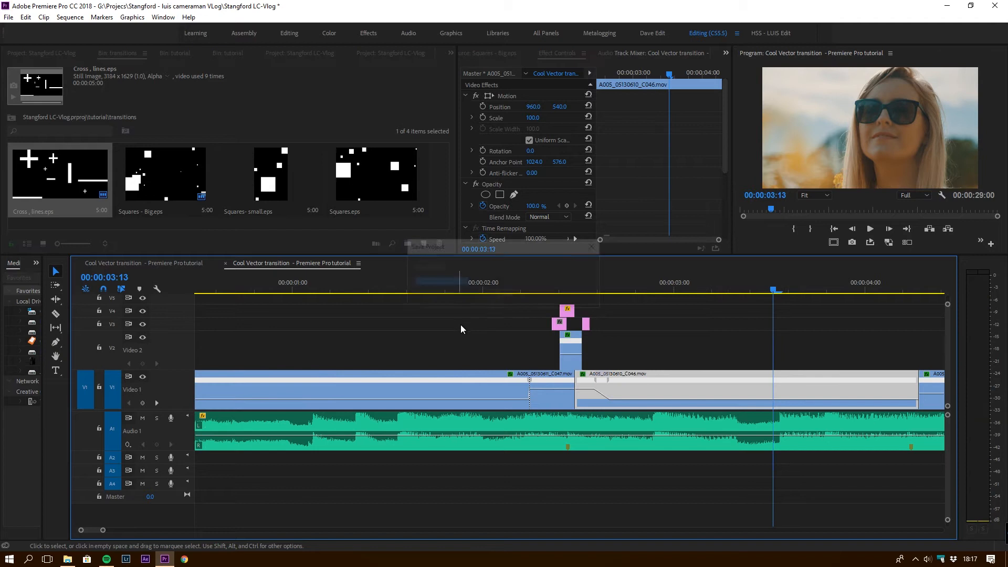
Copy the Video 1 clip that follows the 00:00:04:07 cut onto Video 2 and trim its start to 00:00:04:05
left_click_drag(104, 532, 126, 544)
left_click_drag(476, 292, 494, 315)
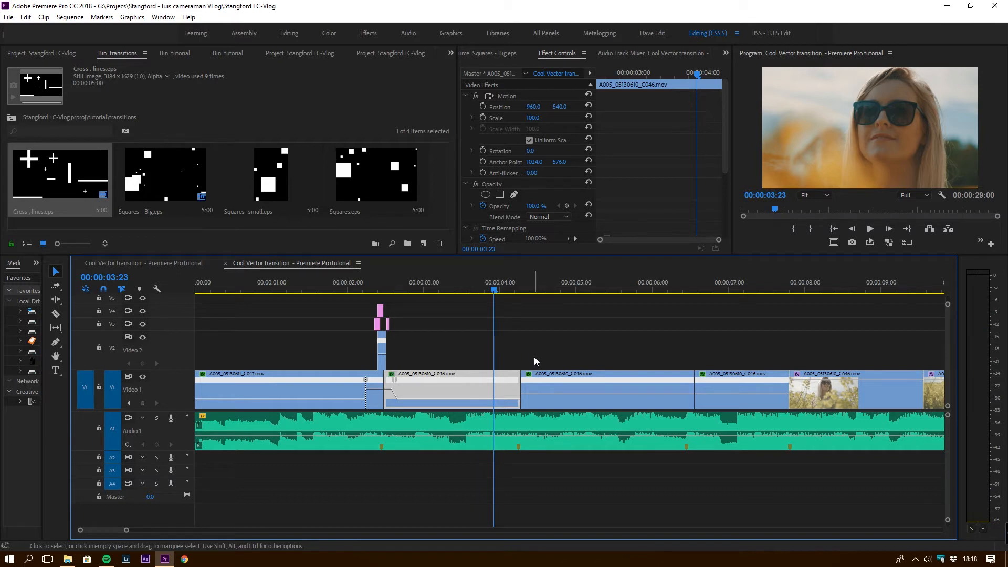
left_click_drag(541, 374, 532, 345)
left_click(516, 287)
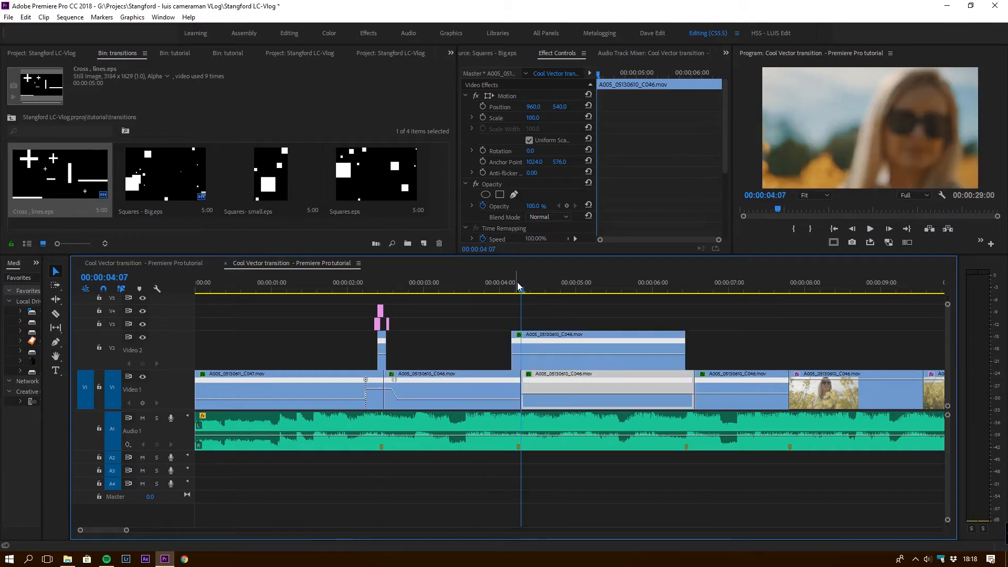
key("d")
left_click_drag(514, 344, 519, 344)
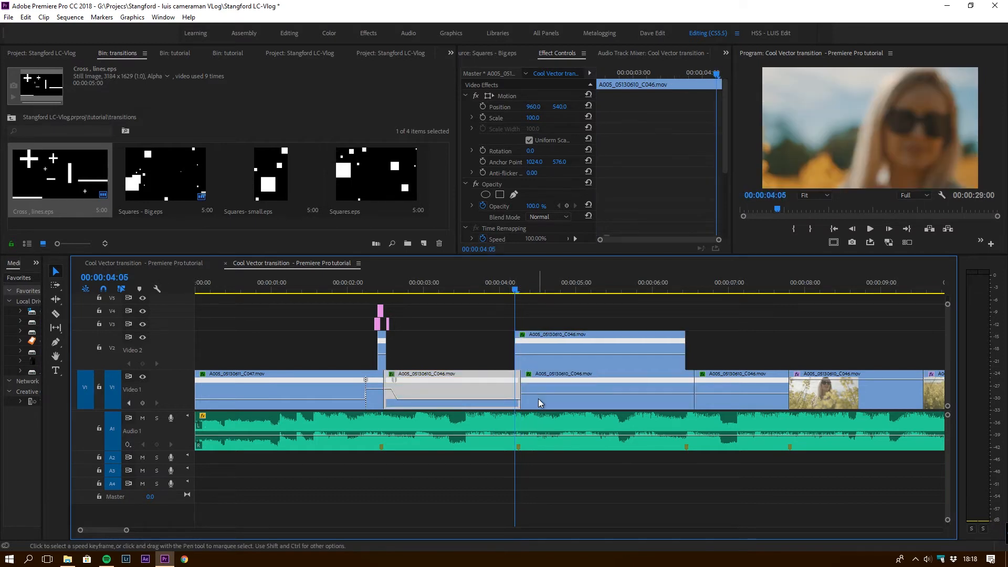
Cut the Video 2 copy at 00:00:04:08 and delete the part after the cut
key("Down")
key("d")
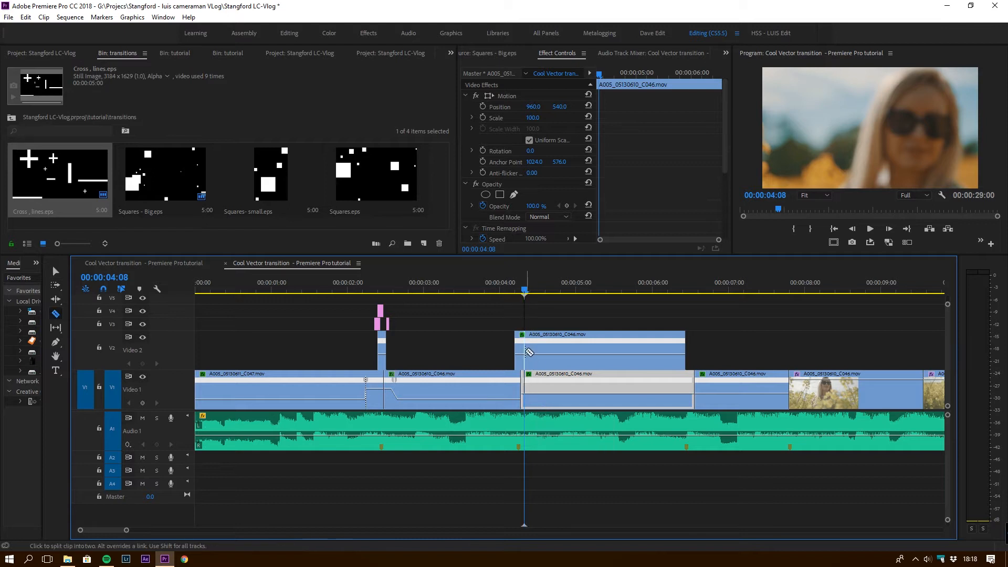
left_click(529, 351)
key("v")
left_click(559, 342)
key("Delete")
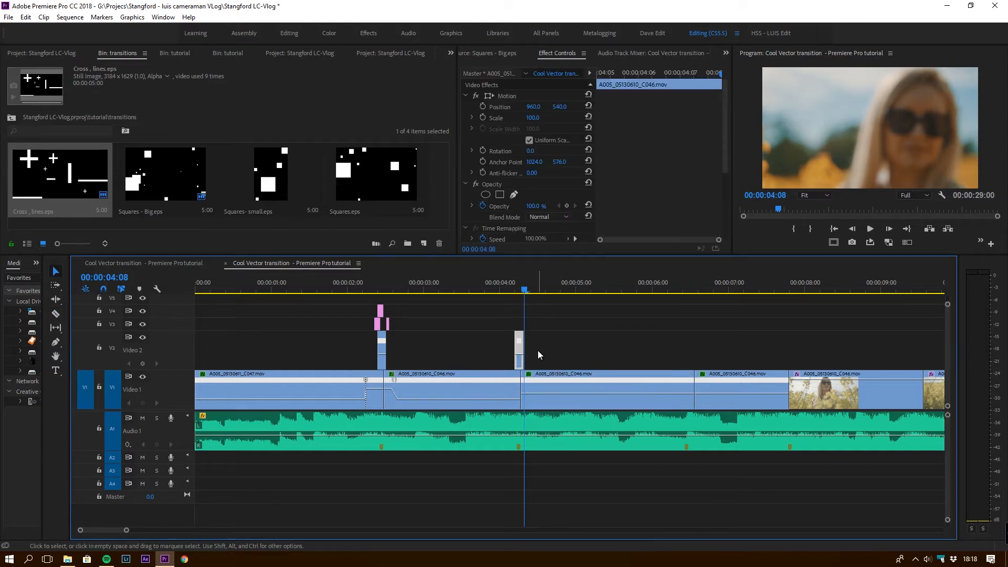
Give the short Video 2 clip Vivid Light blending, scale 168, position 329, 461 and 46% opacity at 00:00:04:07
left_click(541, 217)
left_click(552, 392)
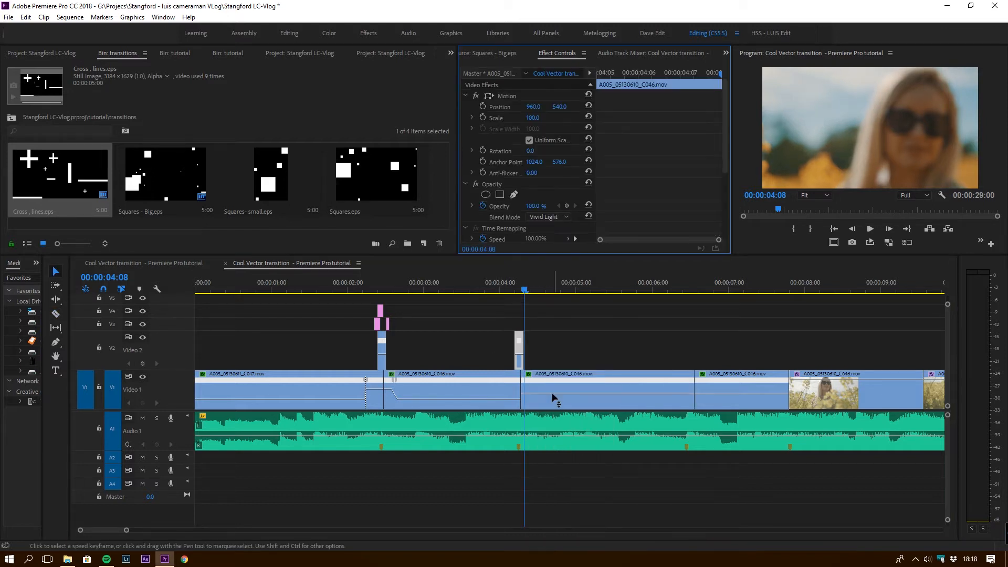
left_click(521, 290)
left_click_drag(533, 119, 543, 118)
left_click_drag(534, 206, 506, 206)
left_click_drag(533, 107, 451, 106)
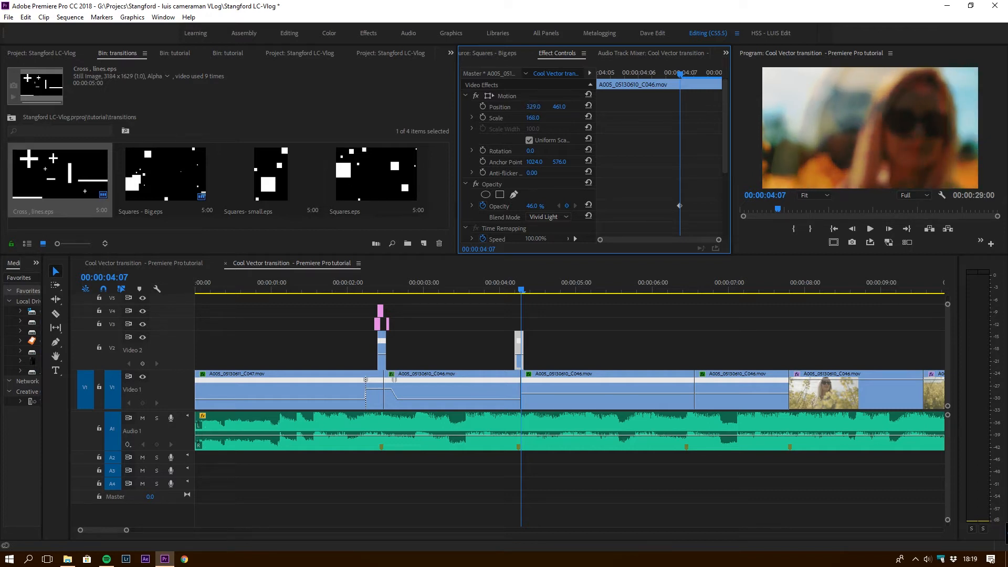
Play the second cut and set the Video 2 overlay's opacity to 61% at 00:00:04:06
left_click(446, 284)
key("space")
key("space")
left_click(507, 289)
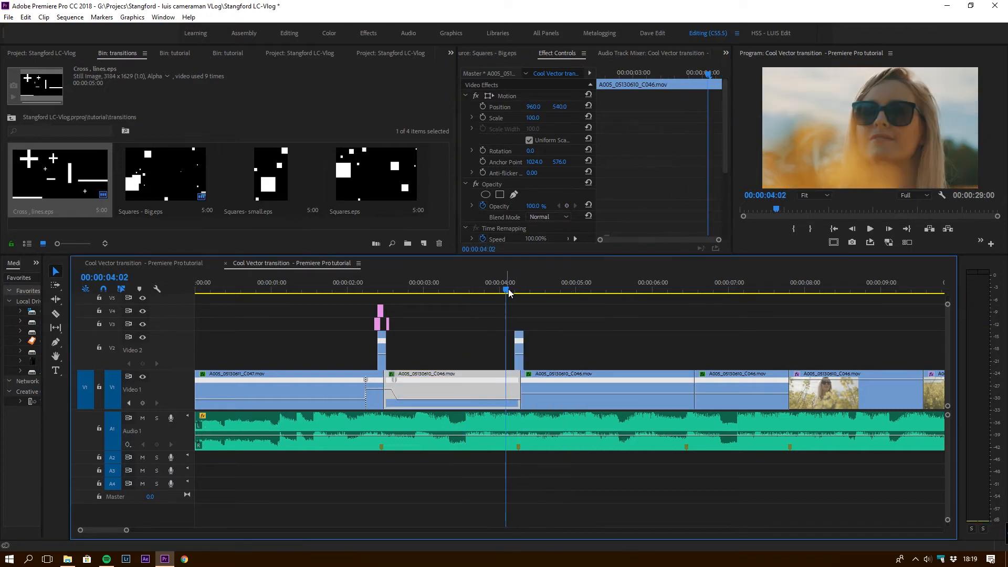
left_click(519, 340)
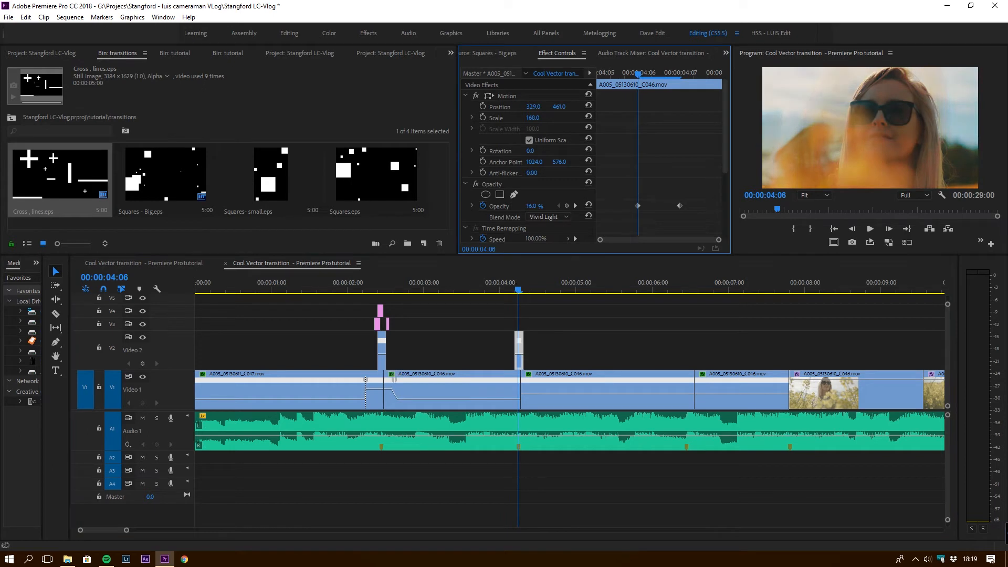
left_click_drag(534, 206, 549, 206)
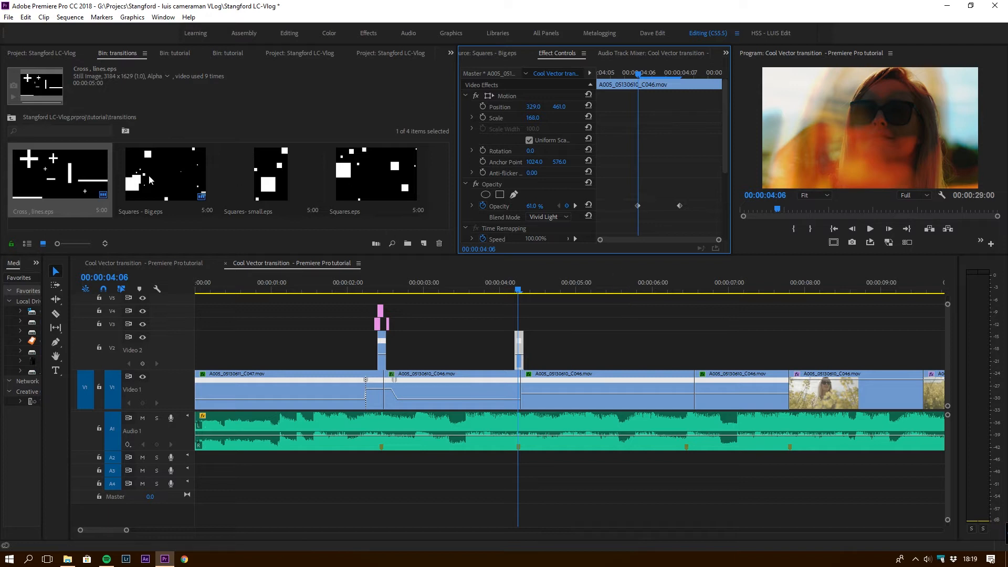
Place Squares - Big.eps on Video 3 over the second cut, trim off everything after about 00:00:04:09, and play it
left_click_drag(381, 292, 506, 300)
left_click_drag(148, 166, 499, 327)
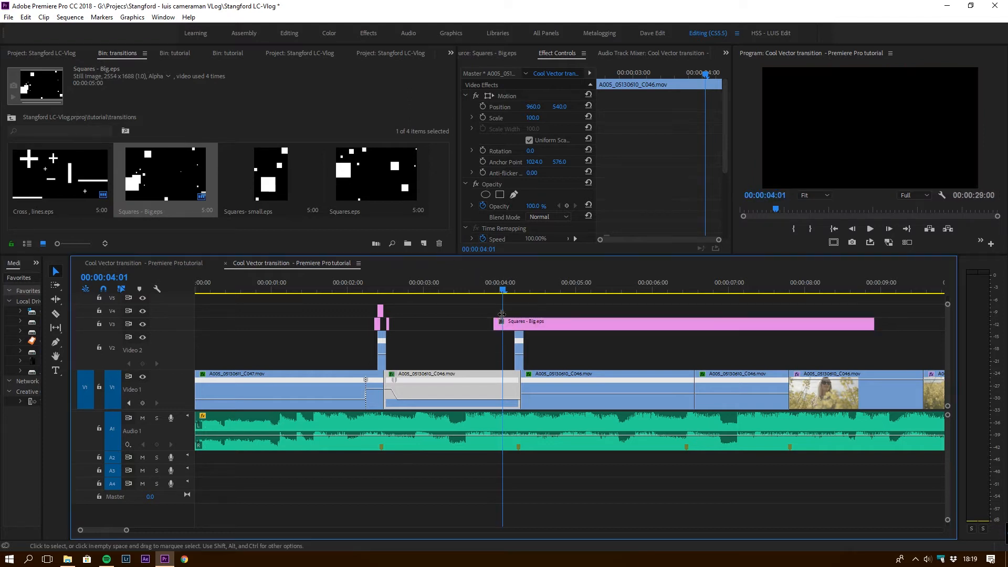
key("v")
left_click(583, 324)
key("Delete")
mouse_move(506, 292)
left_mouse_down()
mouse_move(514, 287)
mouse_move(489, 283)
left_mouse_up()
key("space")
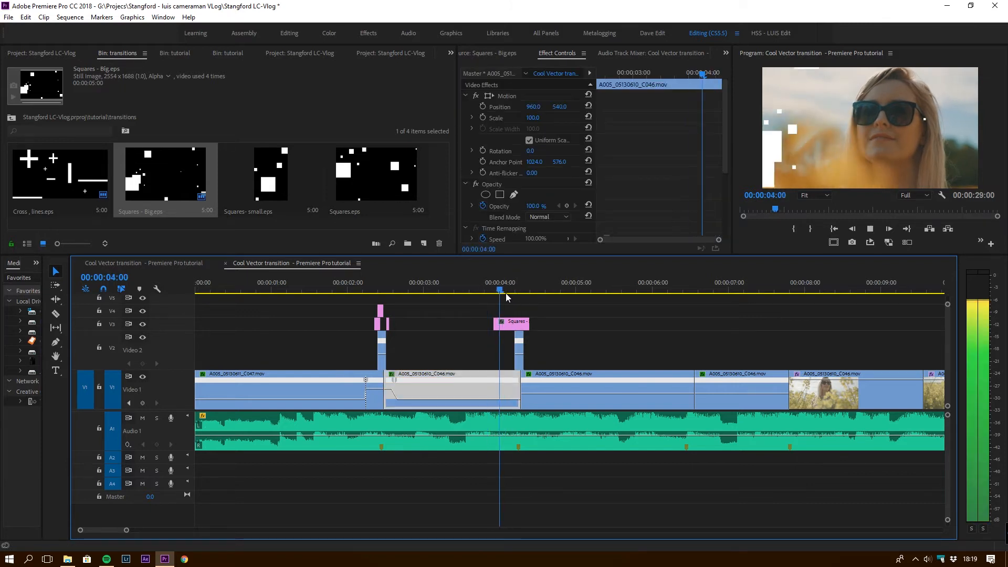
Copy the squares graphic onto Video 4 and trim the starts to 00:00:04:04 on Video 3 and 00:00:04:06 on Video 4
left_click(511, 284)
left_click_drag(126, 530, 115, 531)
left_click_drag(568, 293, 578, 314)
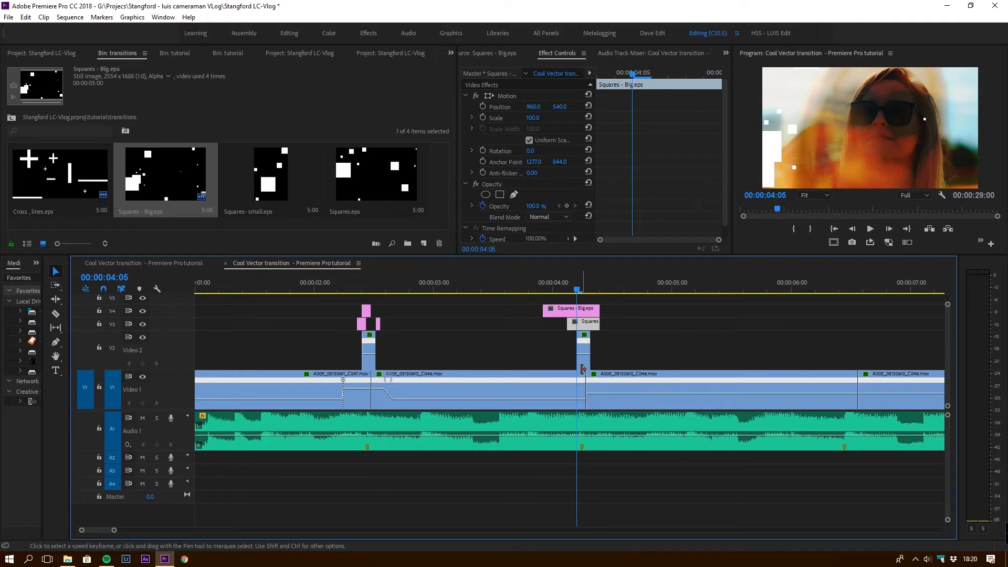
key("Left")
left_click_drag(571, 320, 583, 313)
key("Right")
key("Right")
Set the Video 4 squares graphic's position to 2142, 843 and its opacity to 36%
left_click_drag(560, 108, 710, 108)
left_click_drag(534, 107, 987, 107)
left_click(595, 313)
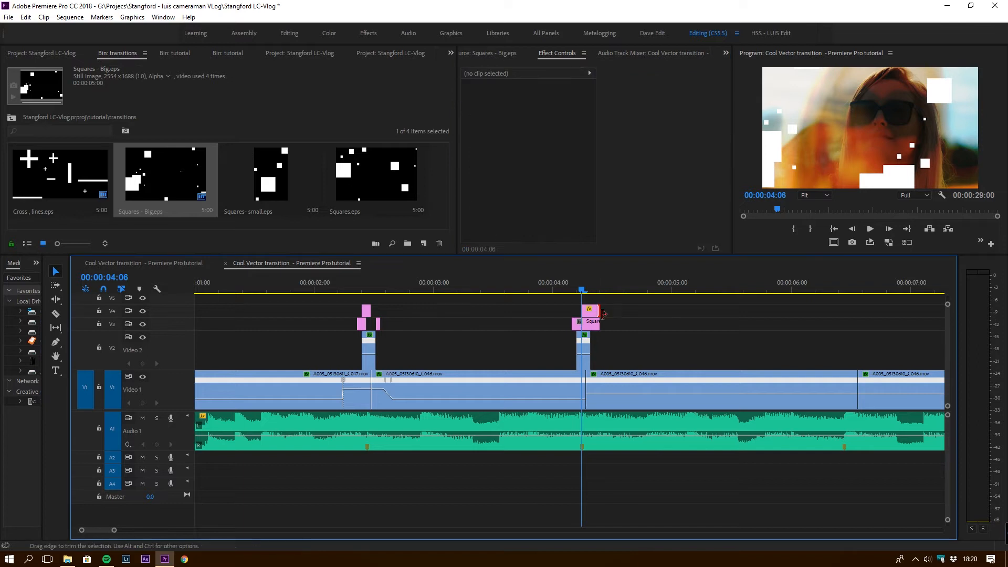
left_click_drag(535, 206, 501, 206)
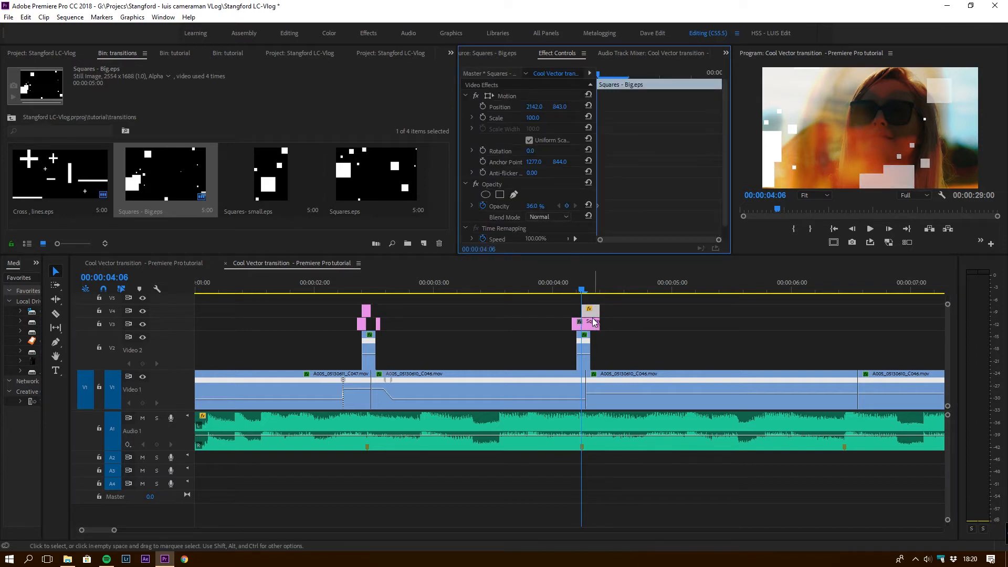
Play the second cut from just before it to review the timing of the two squares graphics
left_click(551, 386)
key("Left")
key("Left")
key("Left")
key("Left")
key("Left")
key("Left")
key("Left")
key("Left")
key("space")
left_click(559, 282)
key("space")
Trim the end of the Video 3 squares graphic to 00:00:04:08 and play the second cut
left_click_drag(584, 284, 588, 326)
key("space")
key("space")
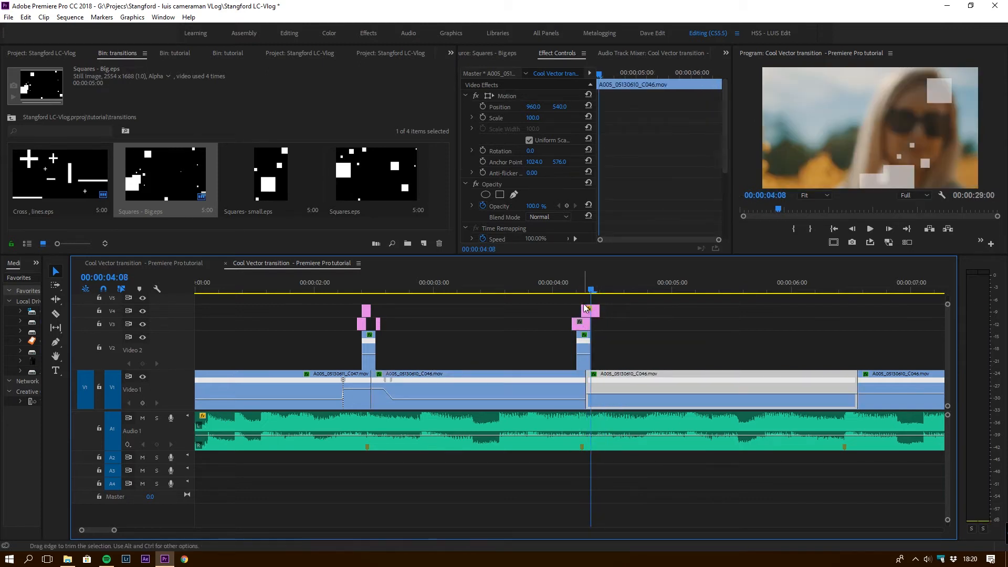
left_click(553, 292)
key("space")
Duplicate the Video 4 squares graphic to start at about 00:00:04:11 and set the copy's blend mode to Overlay
left_click(596, 291)
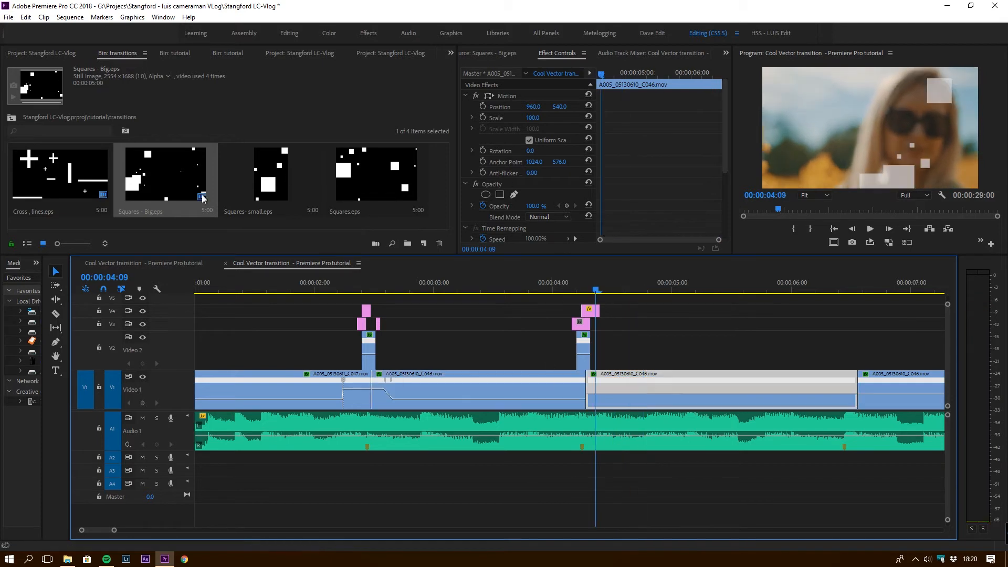
left_click_drag(593, 312, 617, 314)
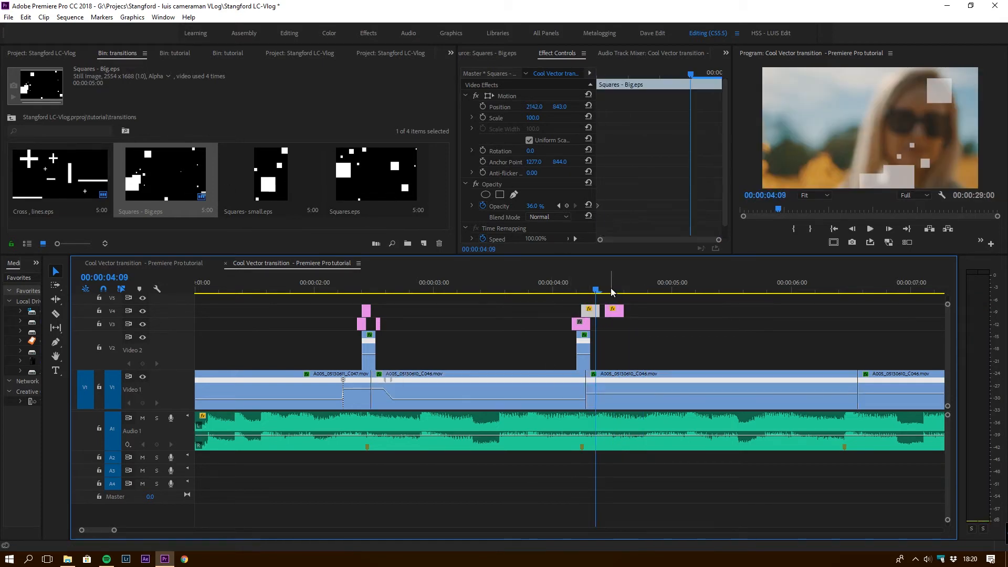
left_click(614, 290)
left_click(618, 315)
left_click(549, 217)
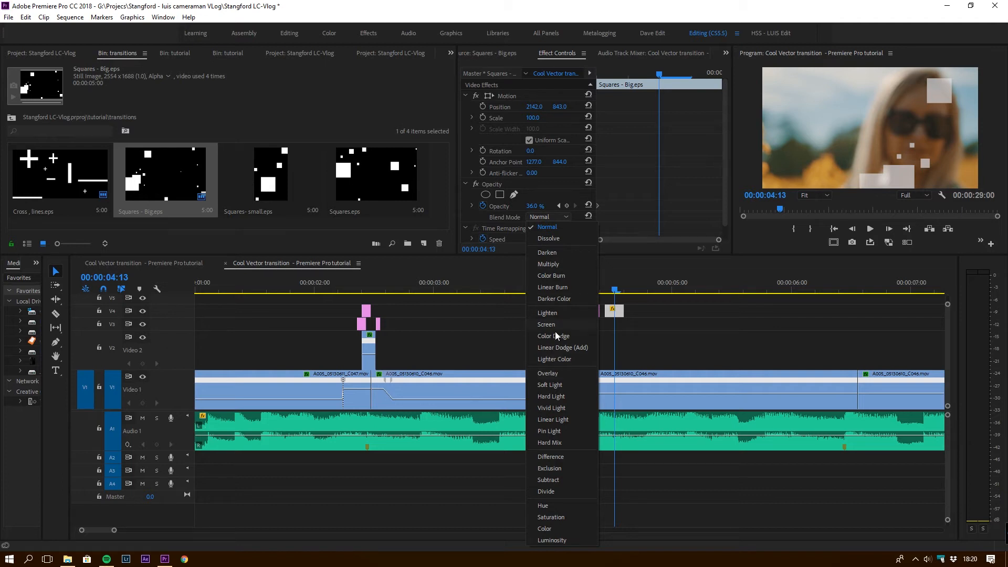
left_click(552, 374)
Play the transition and set the Overlay squares copy to scale 56 and position 1552, 843
left_click(577, 290)
left_click(614, 315)
left_click(558, 288)
key("space")
key("space")
left_click(561, 288)
key("space")
key("space")
left_click(610, 288)
left_click(621, 310)
mouse_move(533, 117)
left_mouse_down()
mouse_move(510, 118)
mouse_move(517, 107)
left_mouse_up()
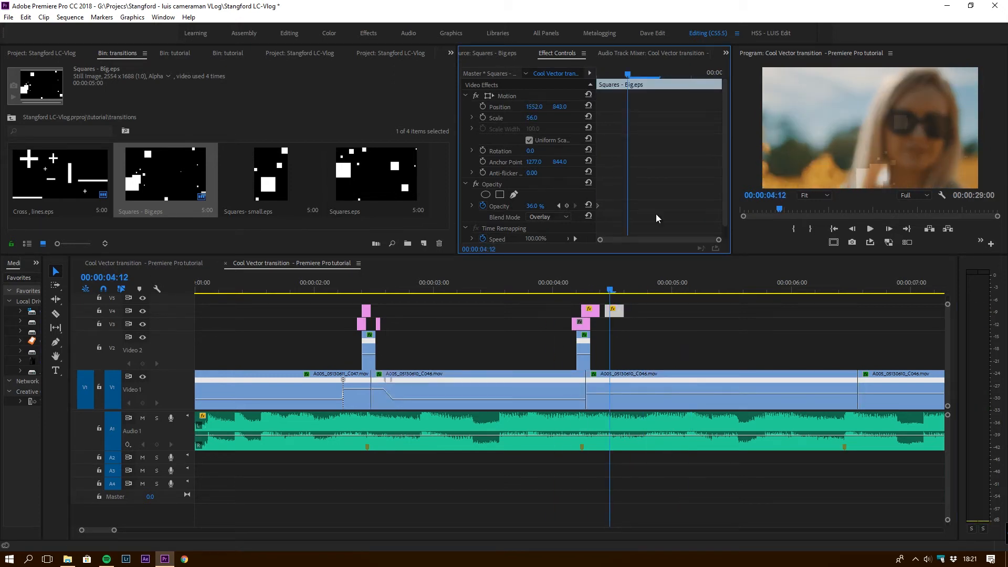
Play the transition and set the Overlay squares copy's opacity to 55% at 00:00:04:13
left_click(472, 288)
key("space")
left_click(520, 287)
key("space")
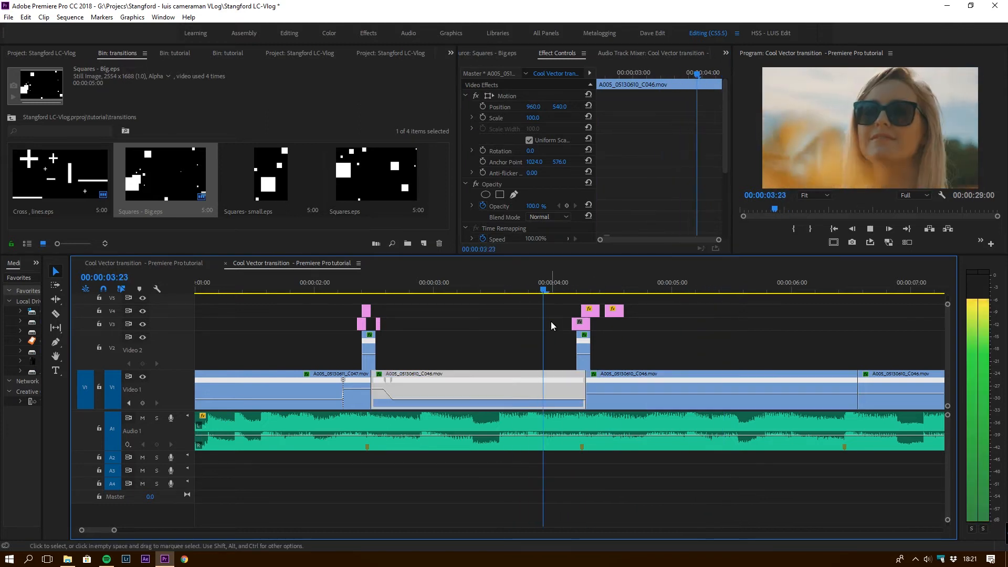
left_click(615, 288)
left_click(615, 312)
left_click_drag(534, 107, 543, 107)
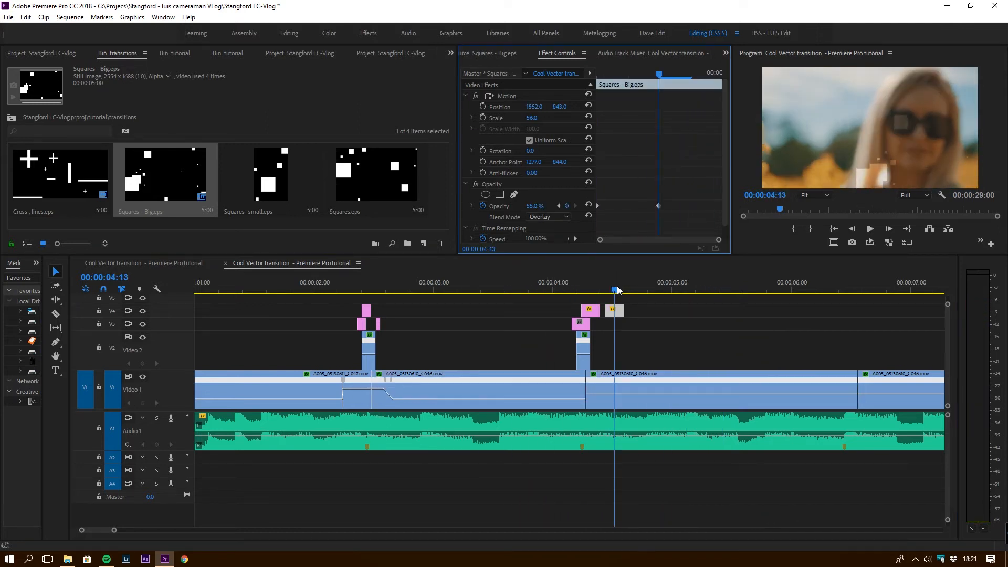
Play the transition, trim the Overlay squares copy to one frame and move it to 00:00:04:09
left_click(497, 288)
key("space")
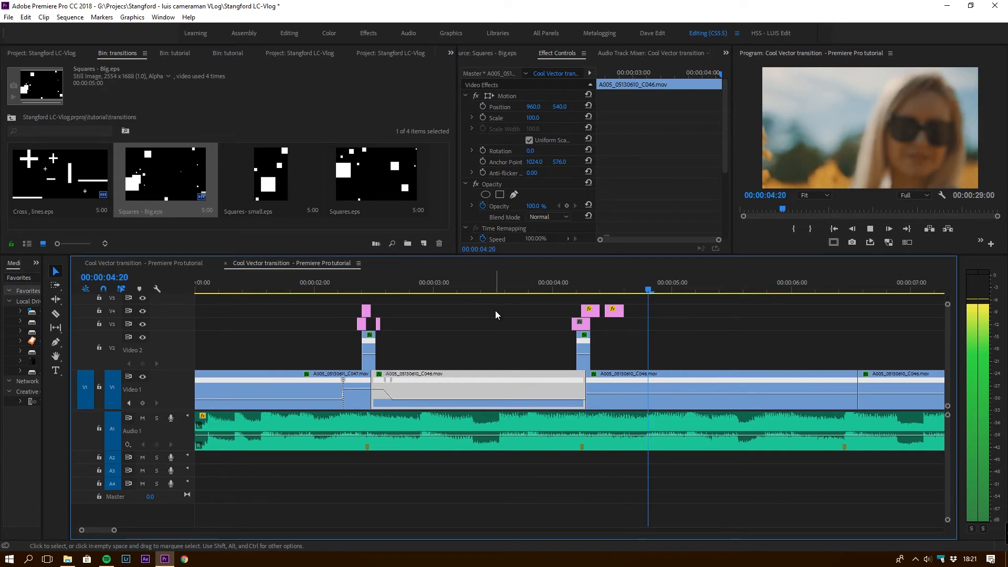
key("space")
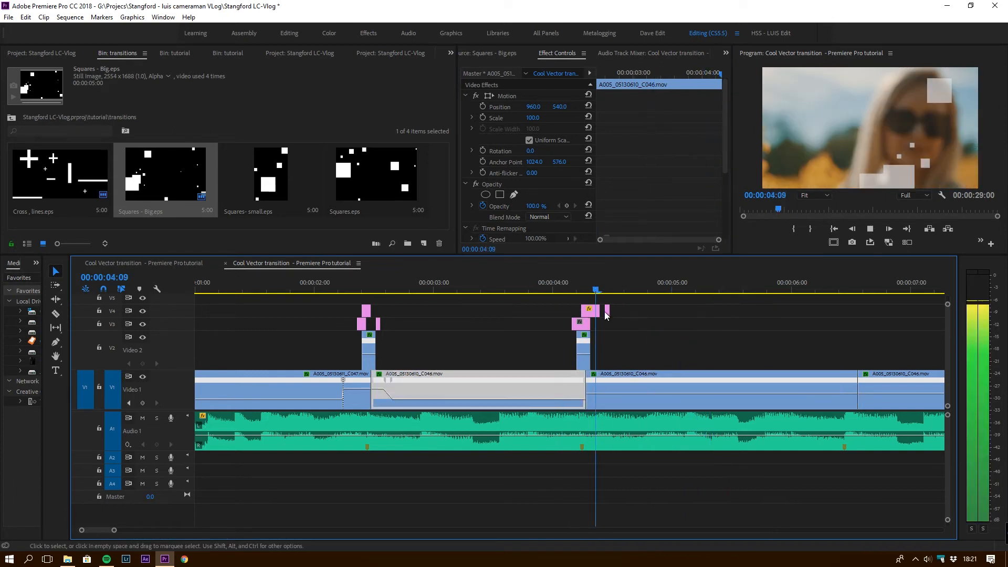
key("space")
left_click_drag(610, 311, 606, 311)
left_click_drag(606, 311, 604, 311)
Play the cut and extend the Overlay squares copy to end at about 00:00:04:11
left_click(500, 288)
key("space")
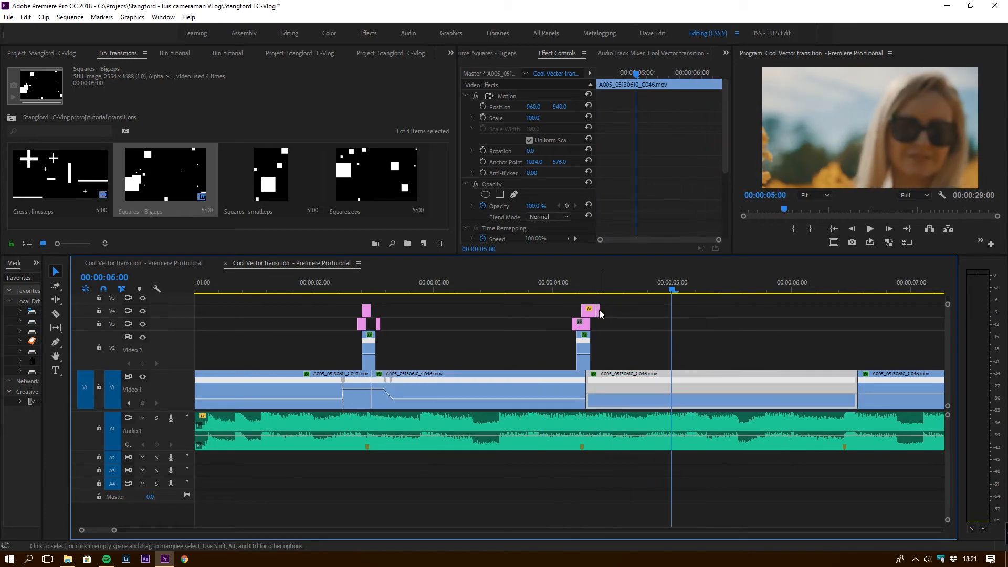
left_click_drag(600, 311, 605, 311)
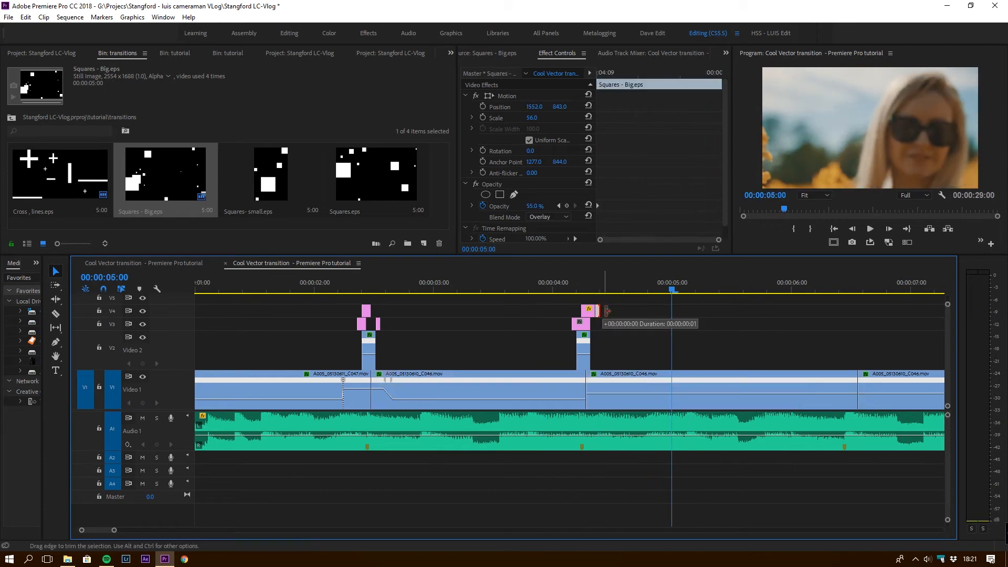
left_click(503, 289)
key("space")
key("space")
Try a 680% speed ramp from 00:00:04:03 on the Video 1 clip before the second cut, and undo it
left_click(554, 402)
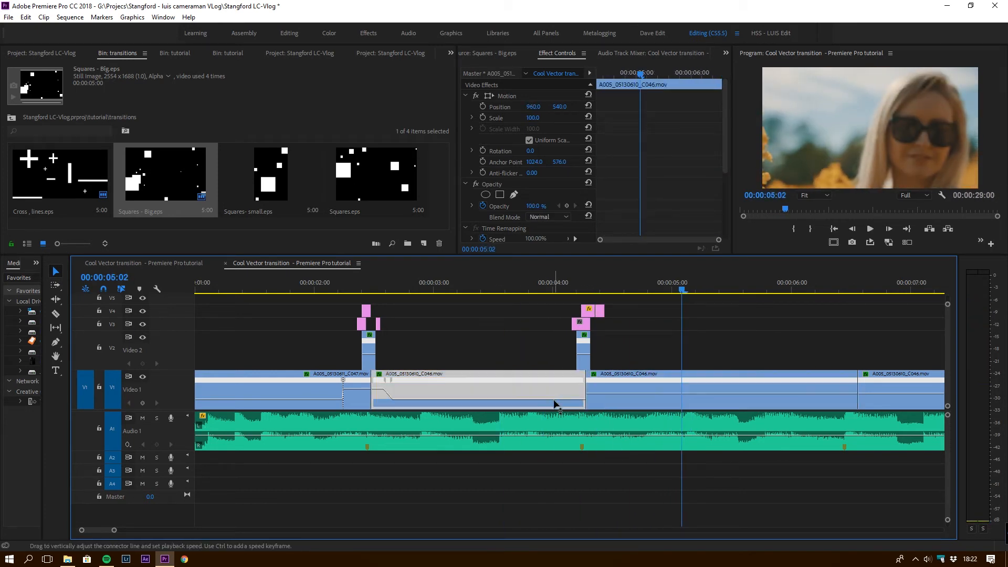
left_click(554, 289)
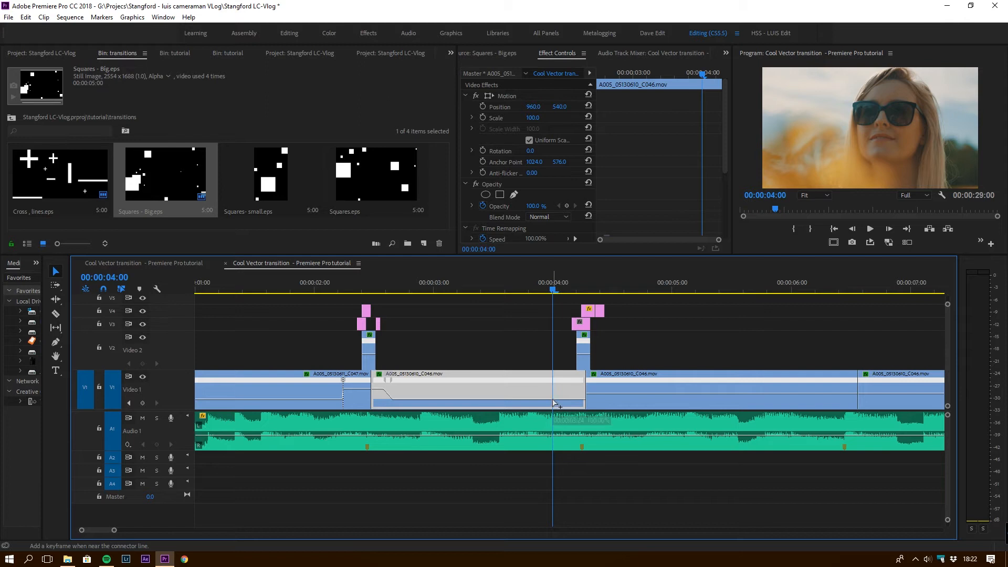
left_click(480, 290)
left_click_drag(481, 290, 569, 288)
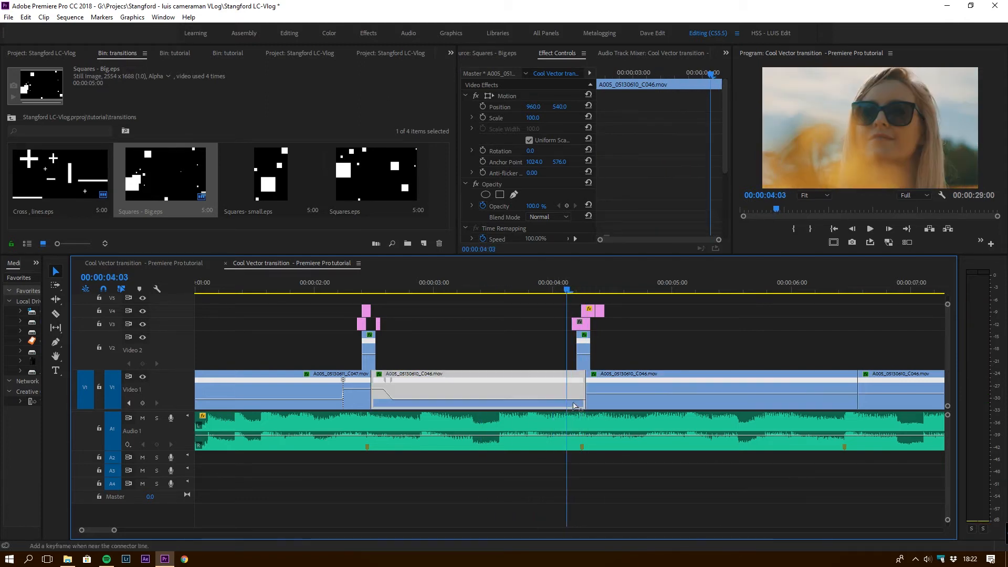
left_click_drag(576, 405, 586, 380)
left_click(496, 291)
key("space")
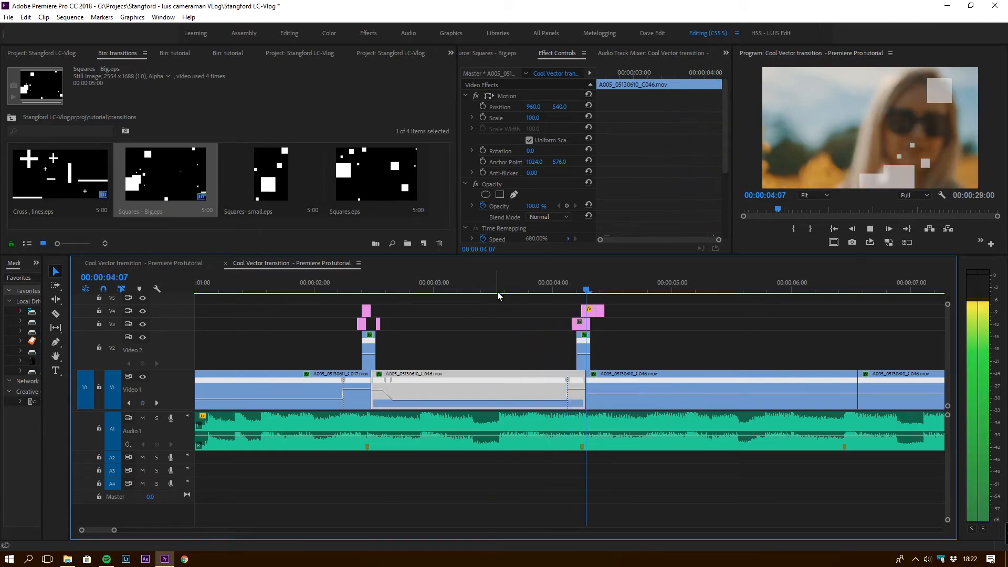
left_click(500, 291)
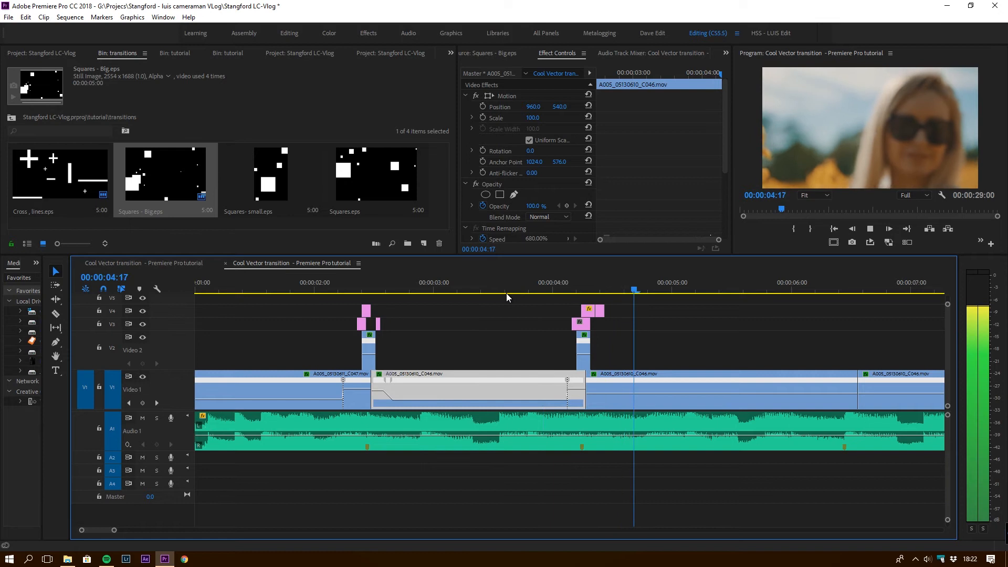
key("space")
left_click(615, 404)
key("ctrl+z")
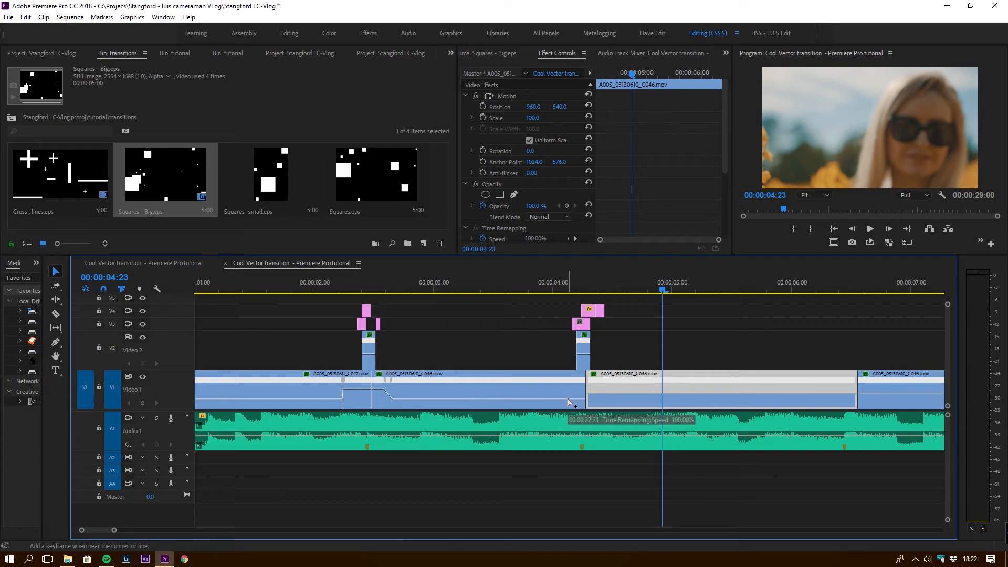
Add a speed keyframe at 00:00:04:03 on the Video 1 clip before the second cut, set 203% speed after it, and play
left_click(569, 399, "ctrl")
left_click_drag(577, 400, 586, 386)
left_click_drag(567, 288, 474, 295)
key("space")
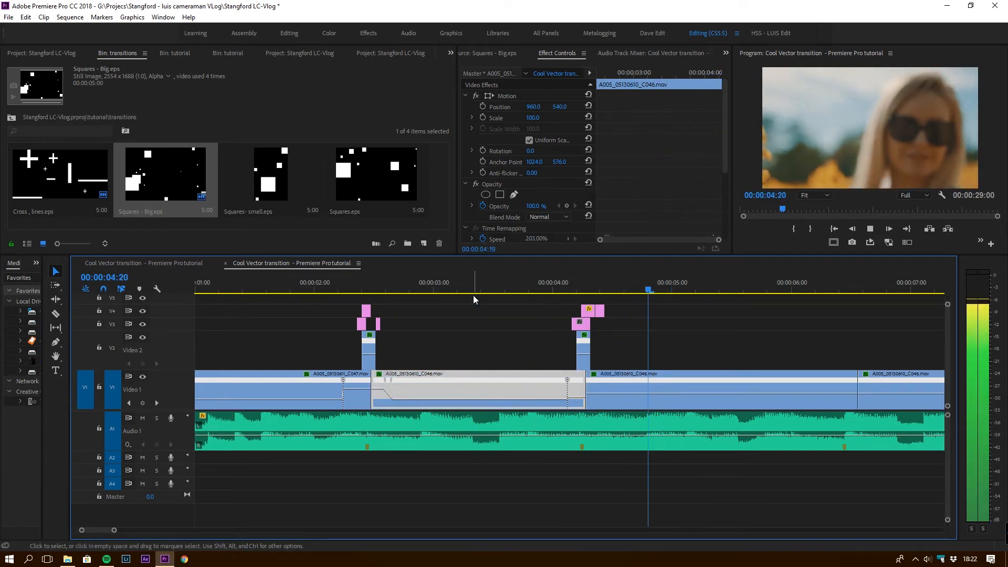
left_click_drag(574, 290, 539, 293)
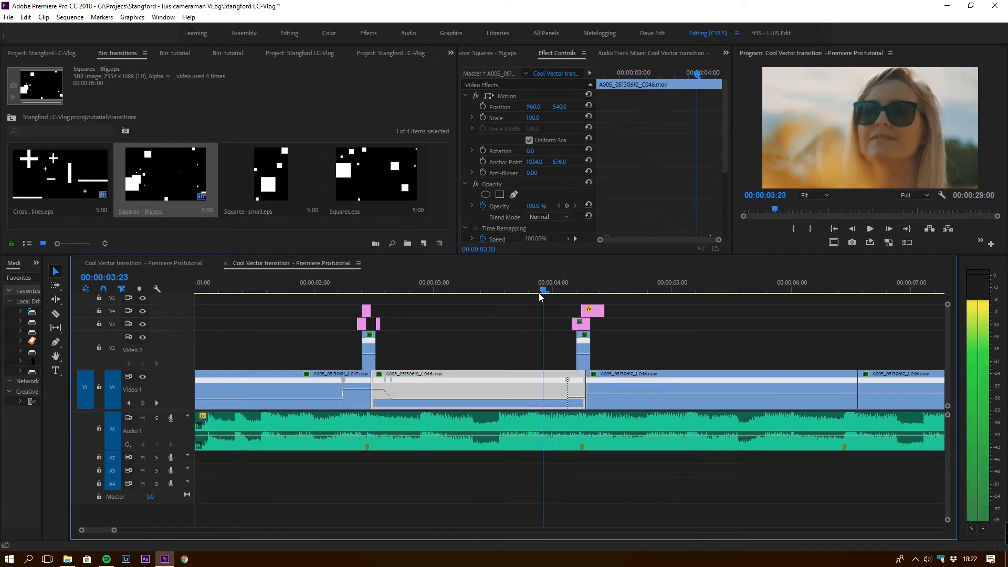
key("space")
key("space")
Speed up the start of the Video 1 clip after the second cut, with a speed keyframe at about 00:00:04:11, and play it
left_click(605, 292)
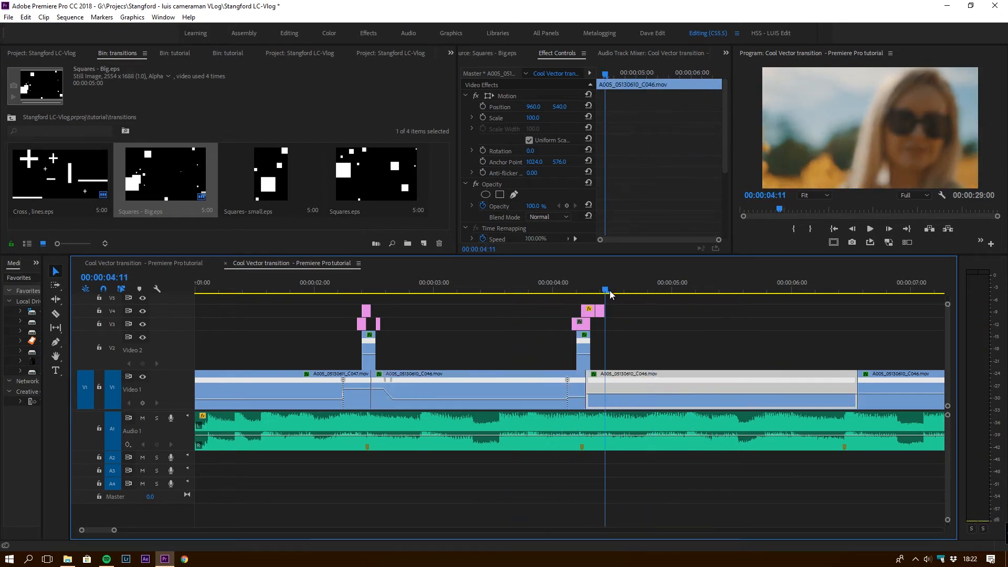
left_click_drag(610, 290, 708, 328)
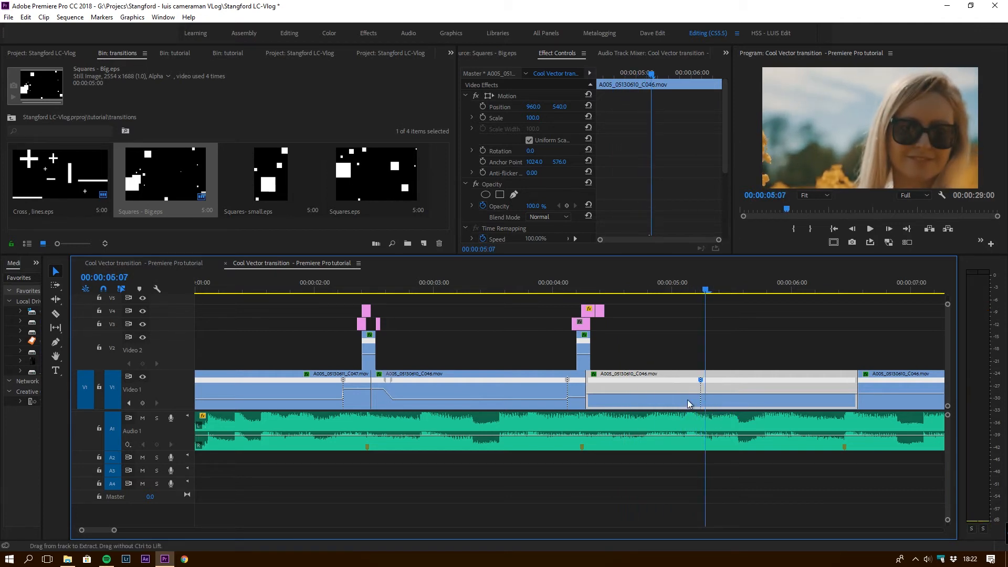
left_click_drag(678, 394, 676, 102)
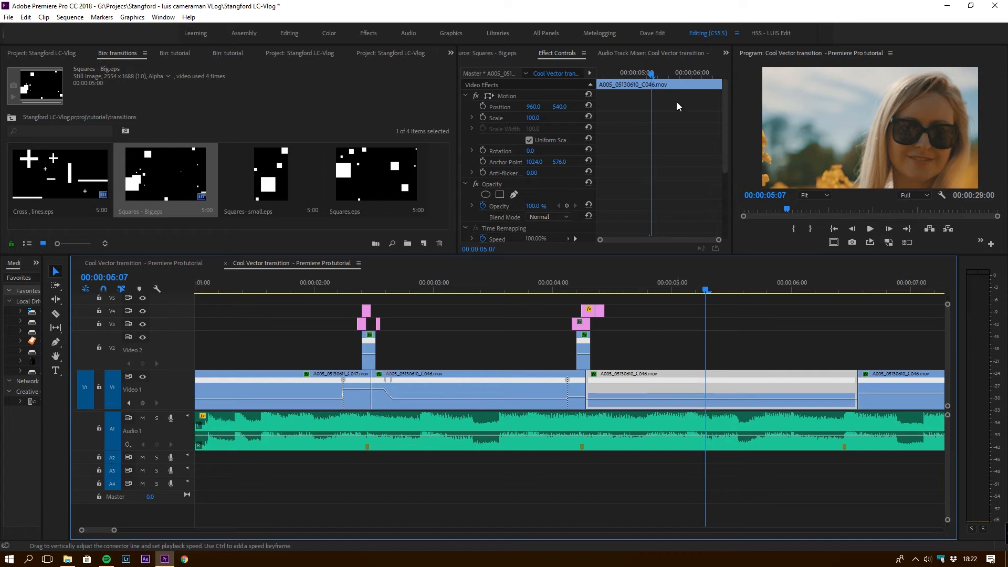
left_click_drag(605, 278, 450, 310)
key("space")
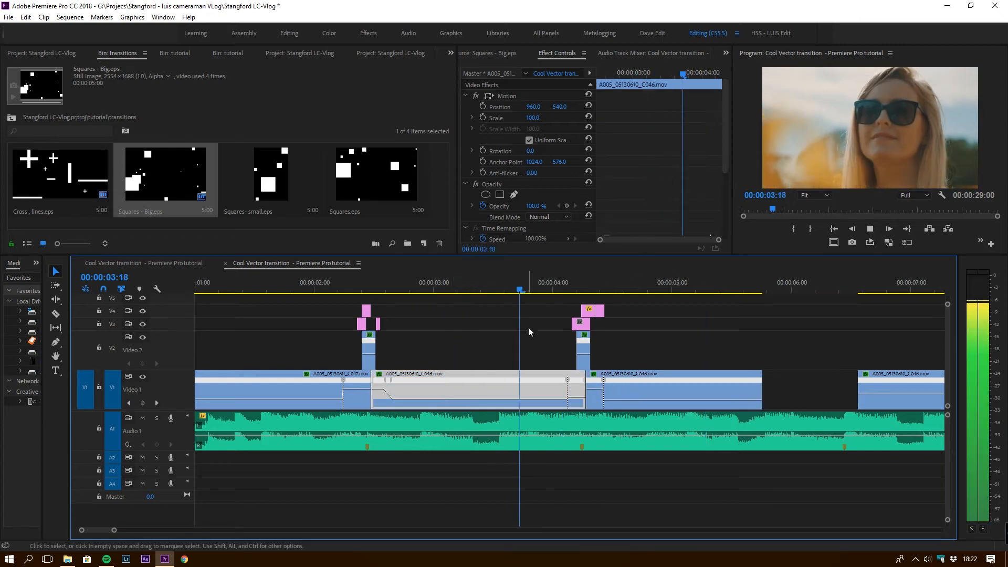
key("space")
Try shifting the Video 1 clip after the second cut to start at 00:00:04:09, and move it back against the cut
left_click_drag(609, 376, 619, 377)
left_click_drag(588, 284, 525, 289)
key("space")
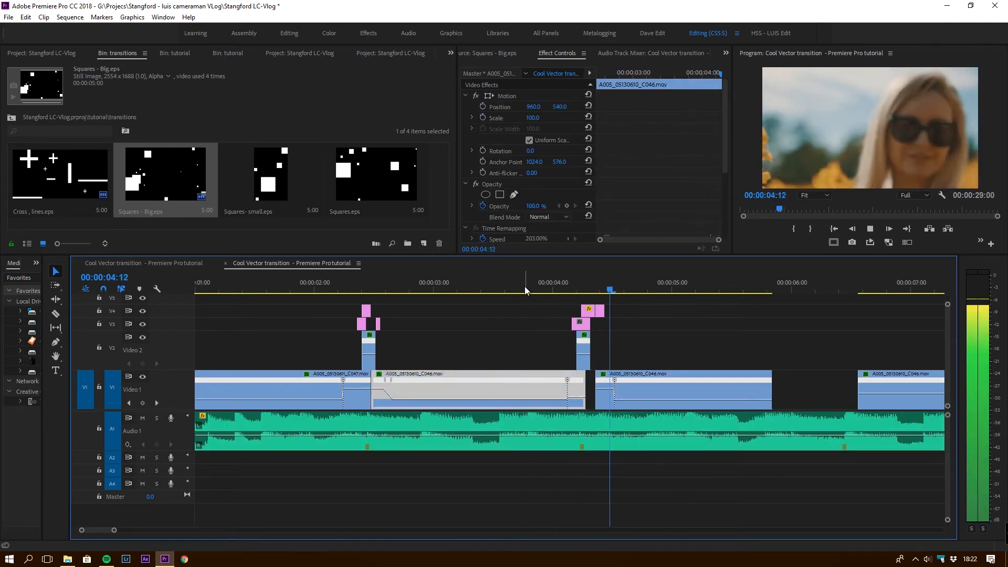
key("space")
left_click_drag(620, 377, 609, 369)
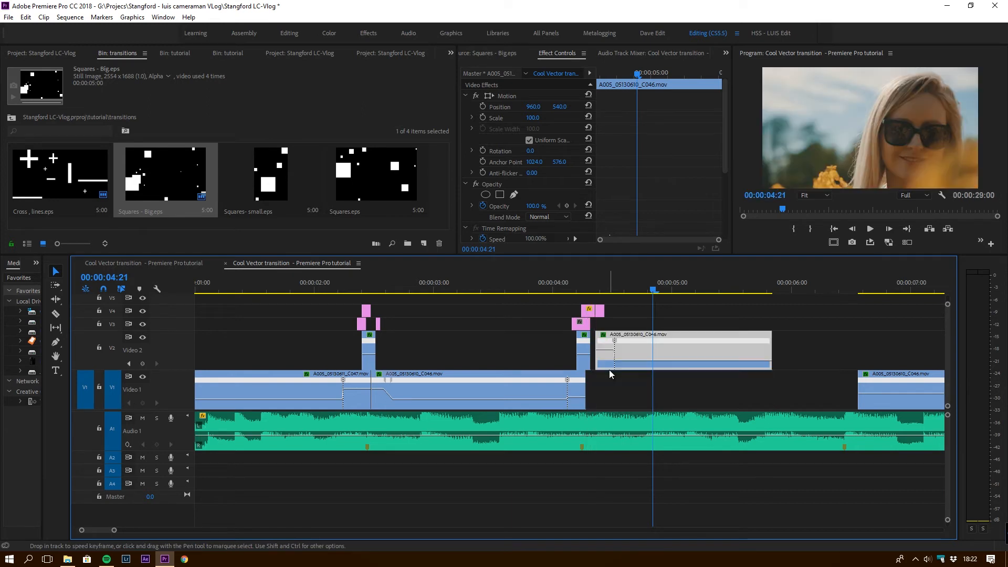
left_click(613, 361)
left_click(625, 374)
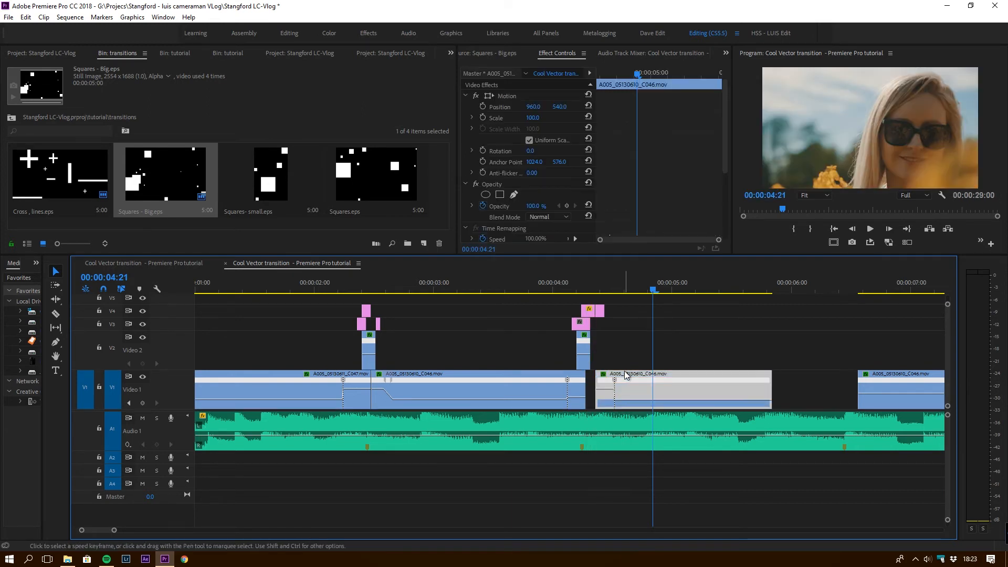
left_click_drag(620, 374, 613, 374)
Play the second transition to check its speed ramps and squares graphics
left_click_drag(544, 289, 470, 297)
key("space")
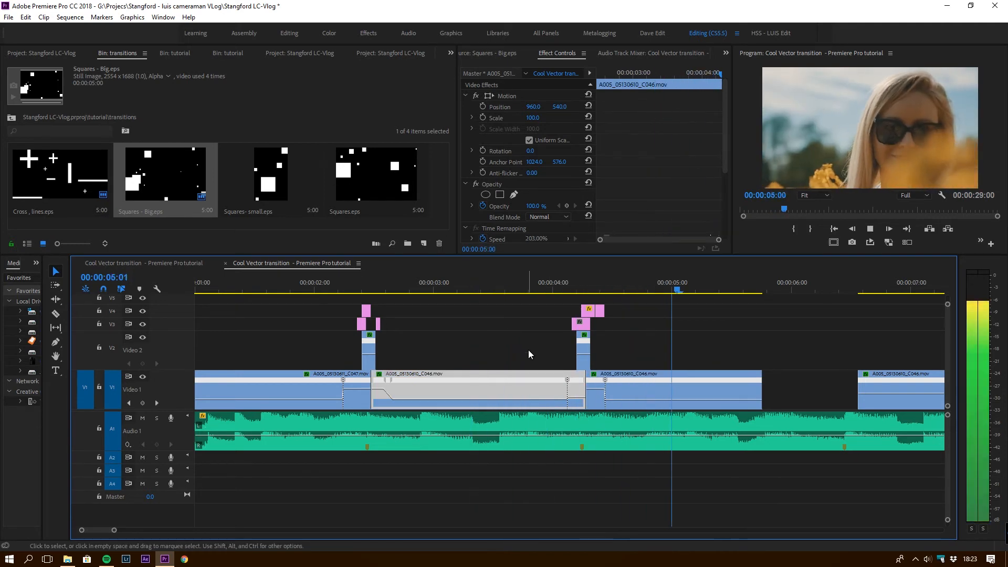
left_click_drag(573, 290, 514, 290)
key("space")
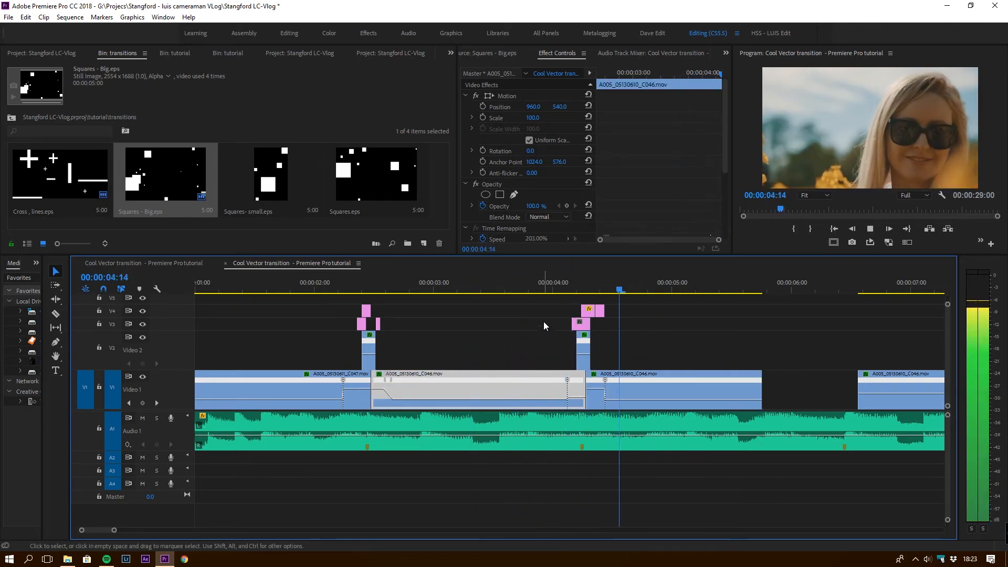
left_click(475, 430)
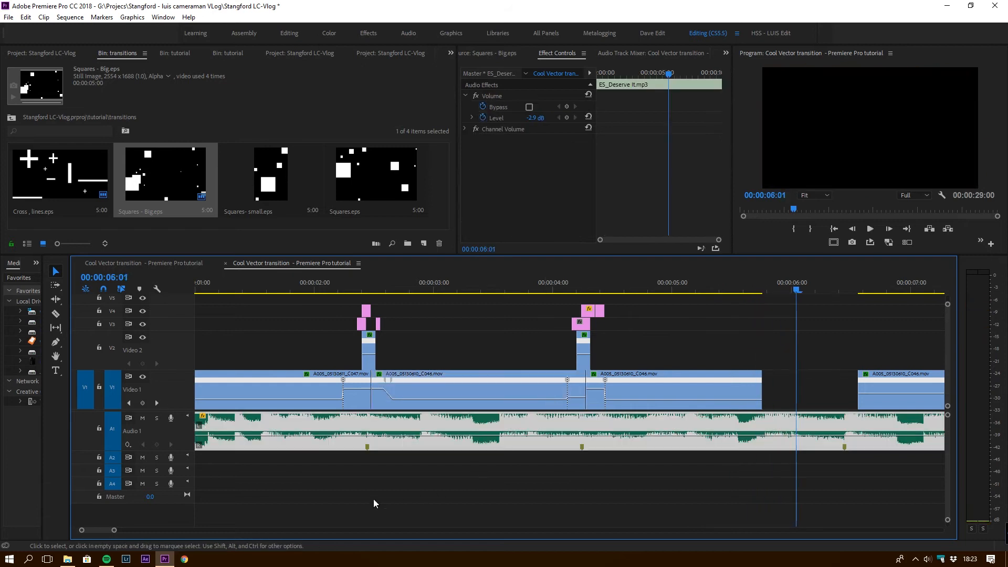
mouse_move(110, 530)
left_mouse_down()
mouse_move(134, 530)
mouse_move(125, 530)
left_mouse_up()
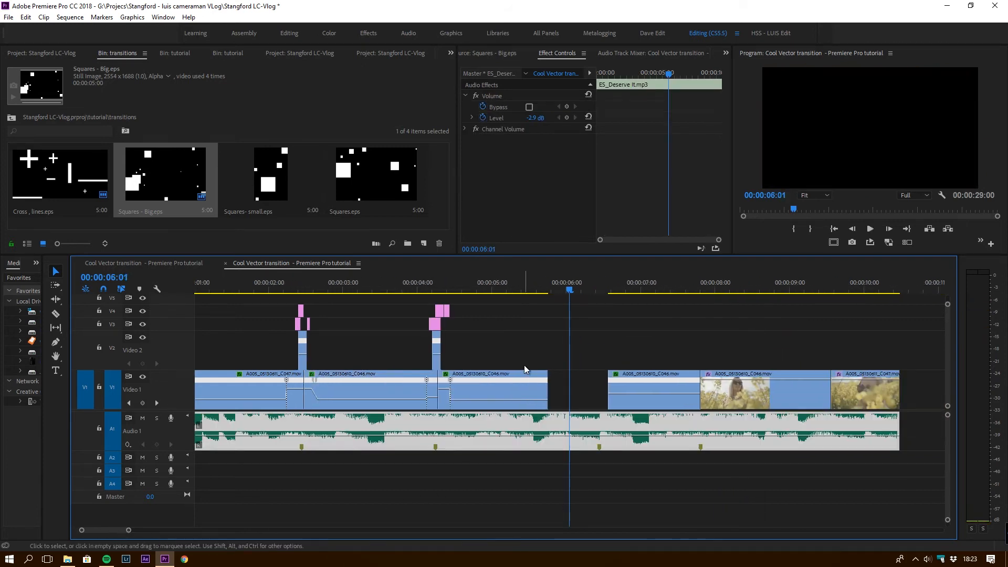
Extend the Video 1 clip after the second cut to the third audio marker and pull the next clip's start back against it
left_click_drag(541, 380, 599, 392)
left_click(513, 290)
key("space")
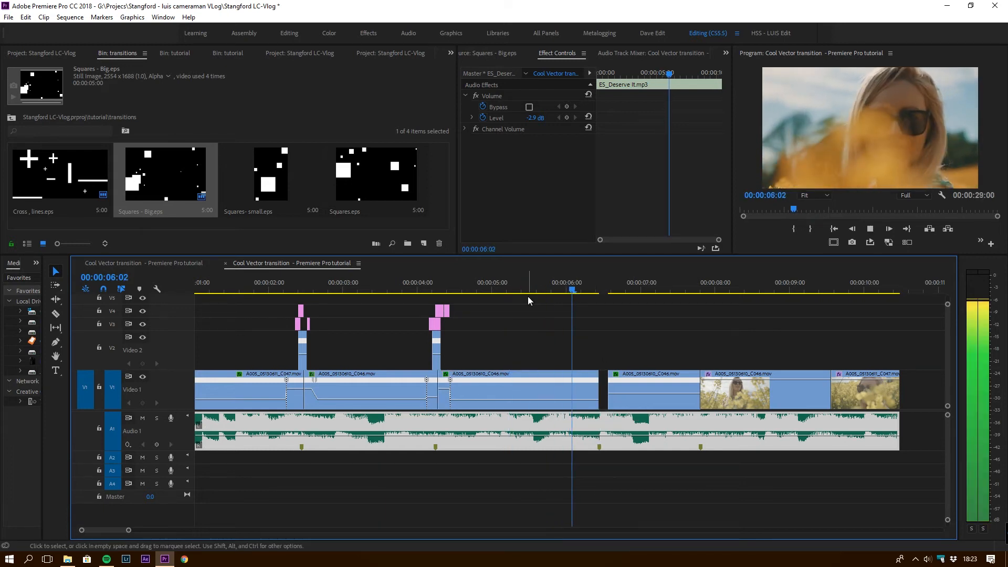
key("space")
left_click_drag(606, 380, 599, 381)
left_click(570, 290)
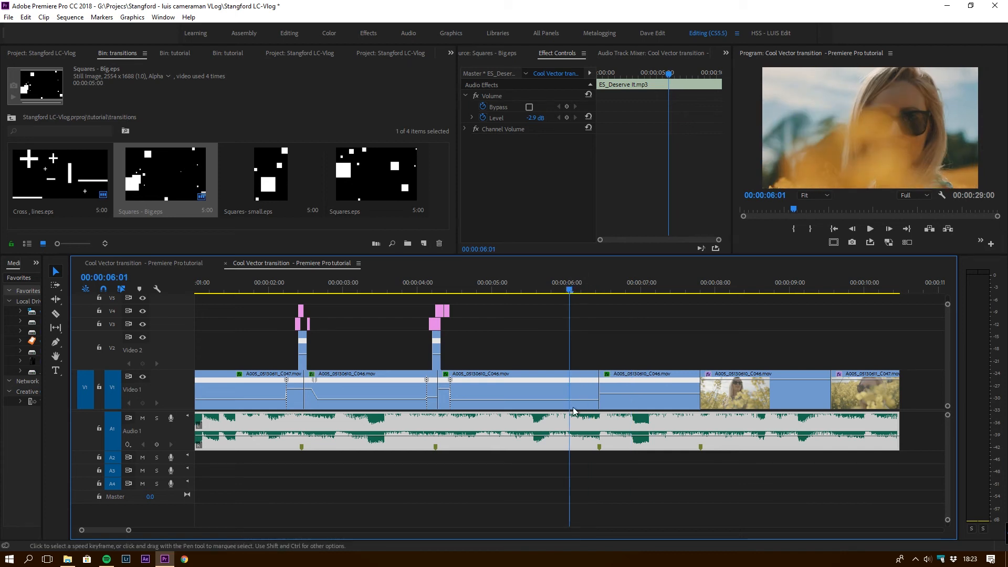
Play the footage leading up to the third cut to examine where its speed ramp should begin
left_click_drag(129, 535, 108, 535)
left_click(584, 292)
left_click_drag(584, 292, 468, 294)
key("space")
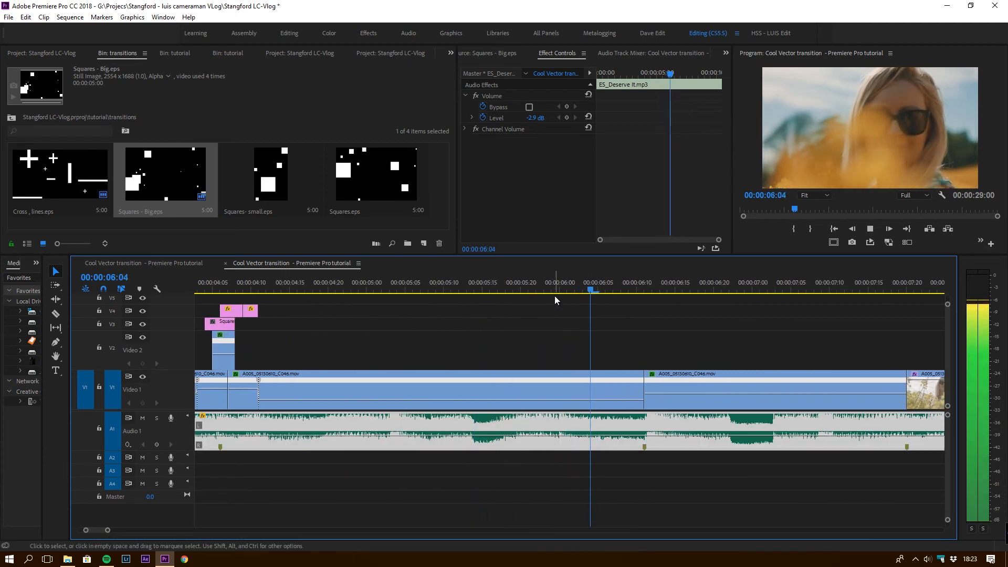
key("space")
left_click_drag(602, 283, 500, 309)
key("space")
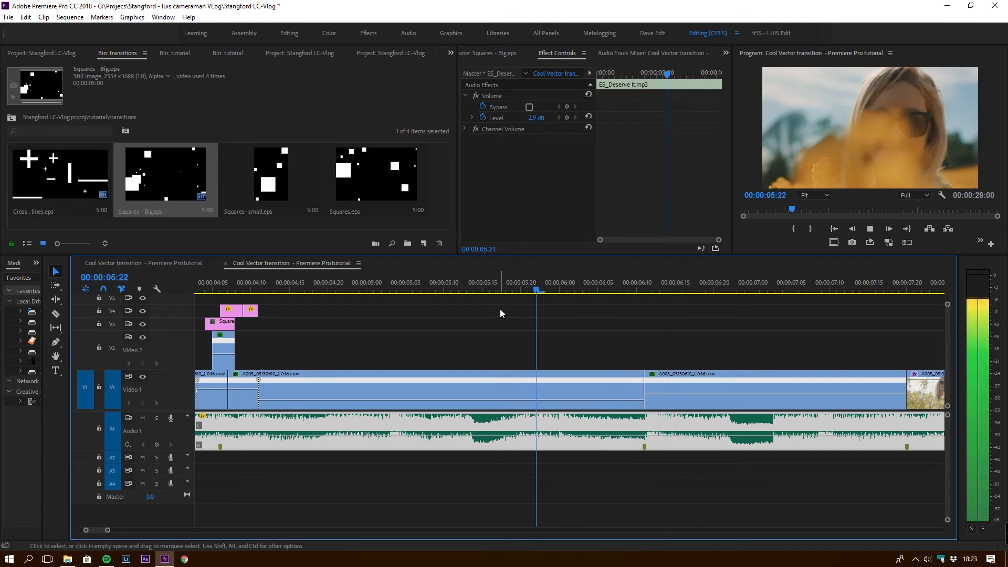
key("space")
left_click(598, 284)
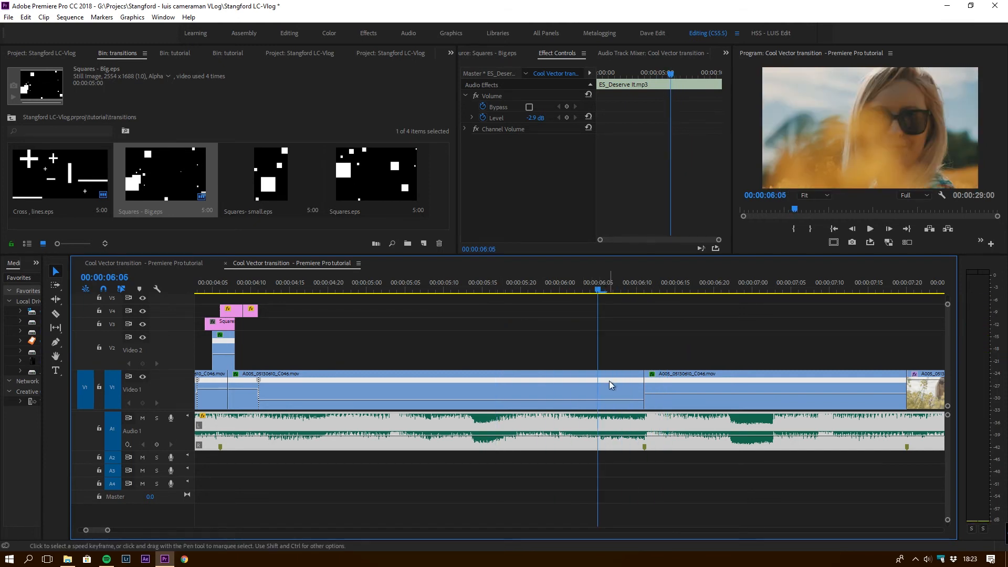
Try a speed keyframe on the Video 1 clip before the third cut, undo it, and close the reopened gap after the clip
left_click(598, 403)
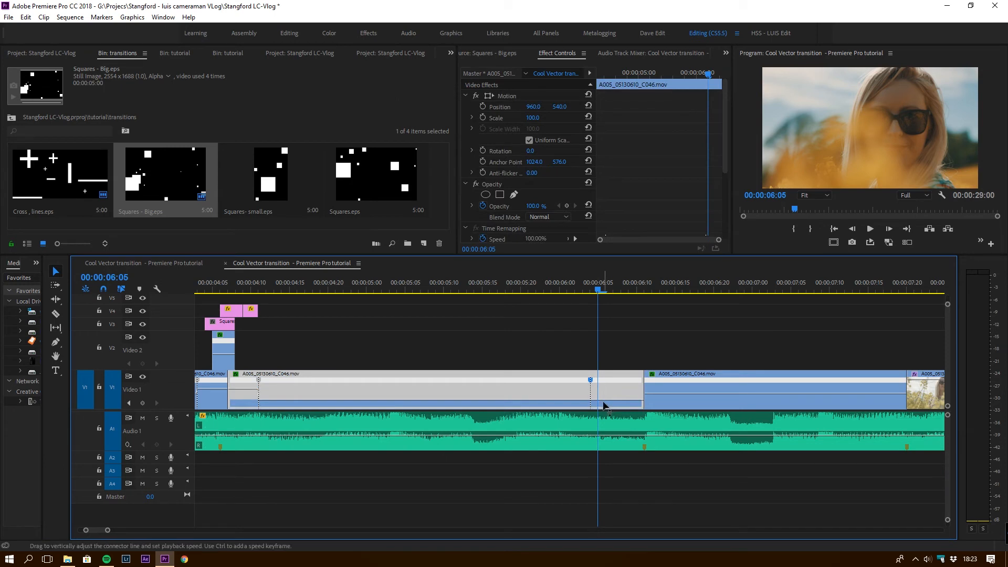
left_click(616, 364)
key("ctrl+backslash")
key("ctrl+z")
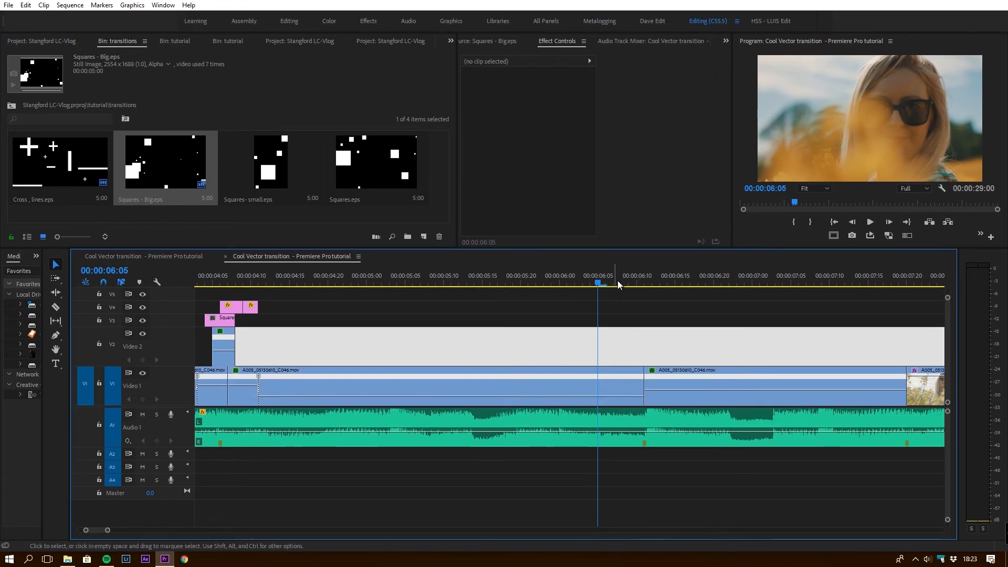
key("ctrl+z")
key("ctrl+backslash")
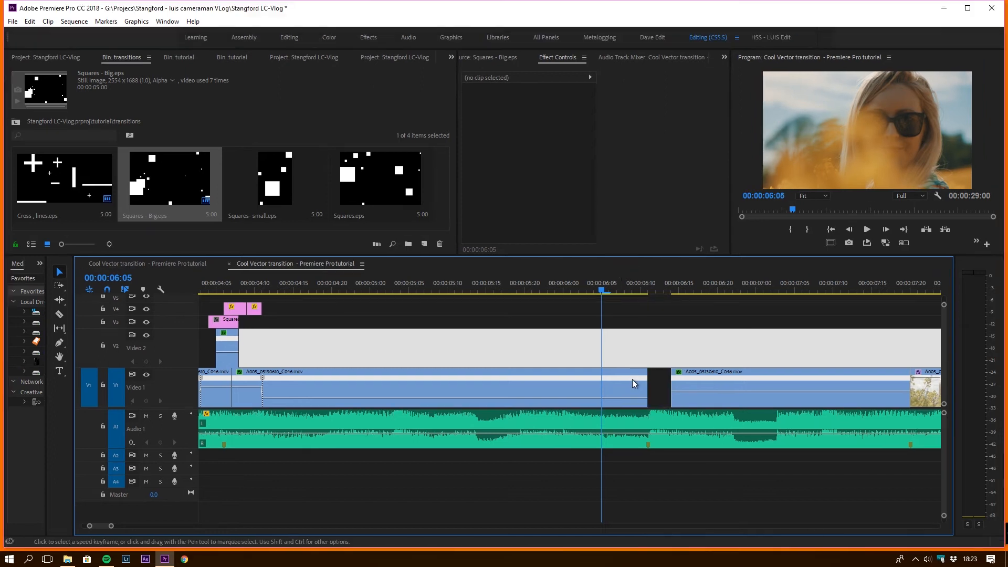
left_click_drag(673, 385, 648, 385)
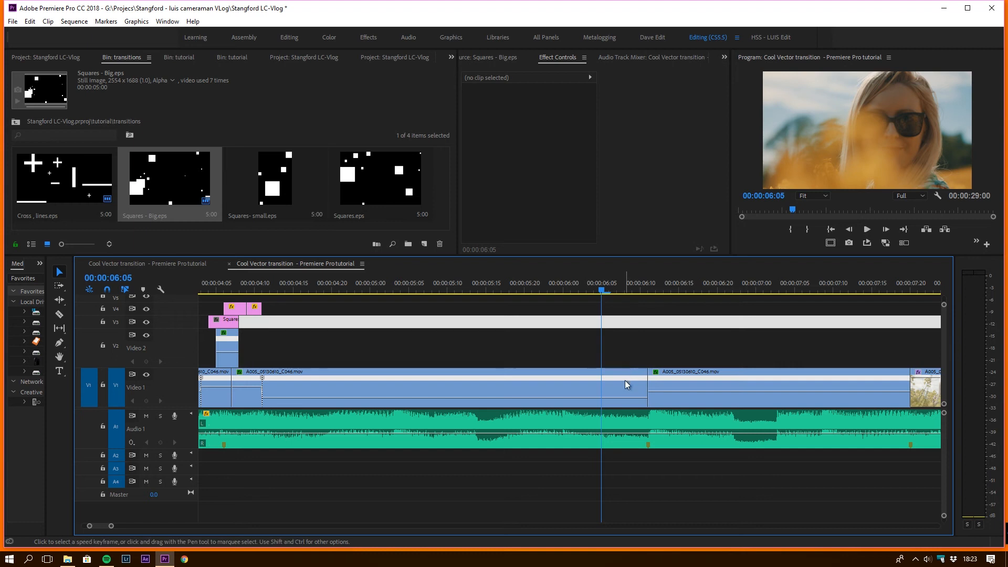
Add a speed keyframe at 00:00:06:07 on the Video 1 clip before the third cut, set 500% speed after it, and play
left_click(608, 293)
mouse_move(608, 294)
left_mouse_down()
mouse_move(631, 307)
mouse_move(618, 304)
left_mouse_up()
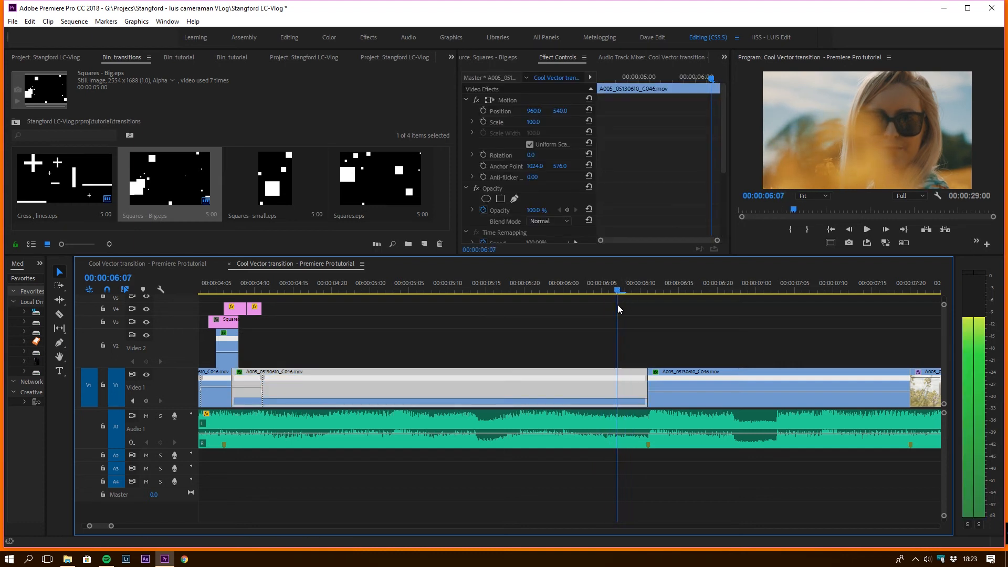
left_click_drag(630, 403, 631, 395)
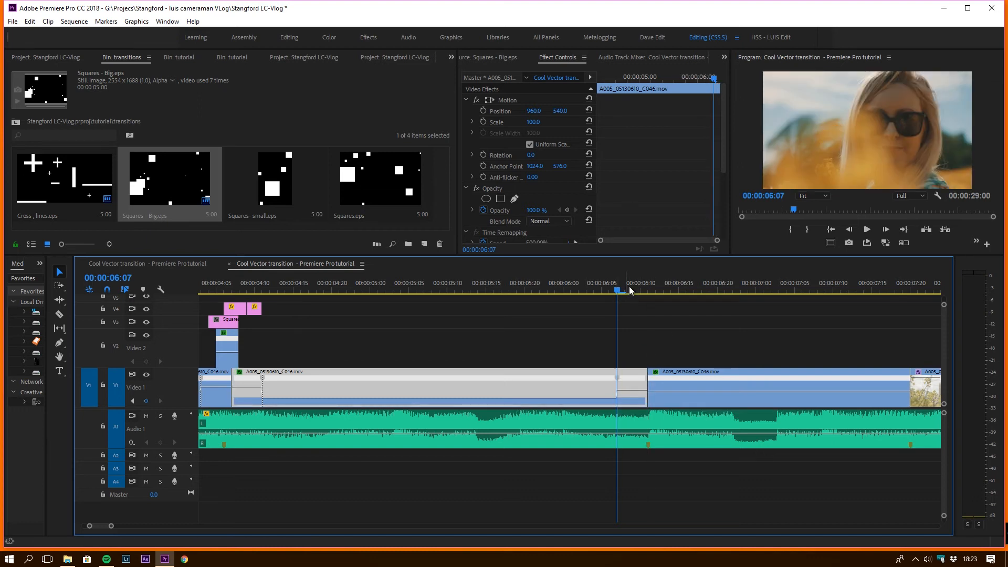
left_click(486, 290)
key("space")
key("space")
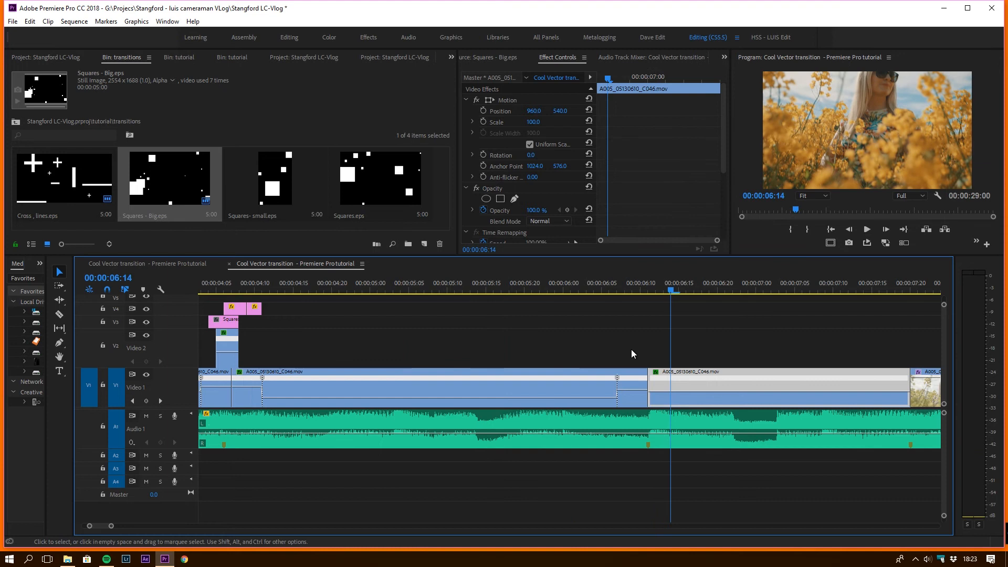
Speed up the start of the clip after the third cut with a keyframe at about 00:00:06:12, and extend its end to the next clip
key("Left")
key("Right")
key("Right")
left_click(679, 393, "ctrl")
left_click_drag(658, 393, 655, 370)
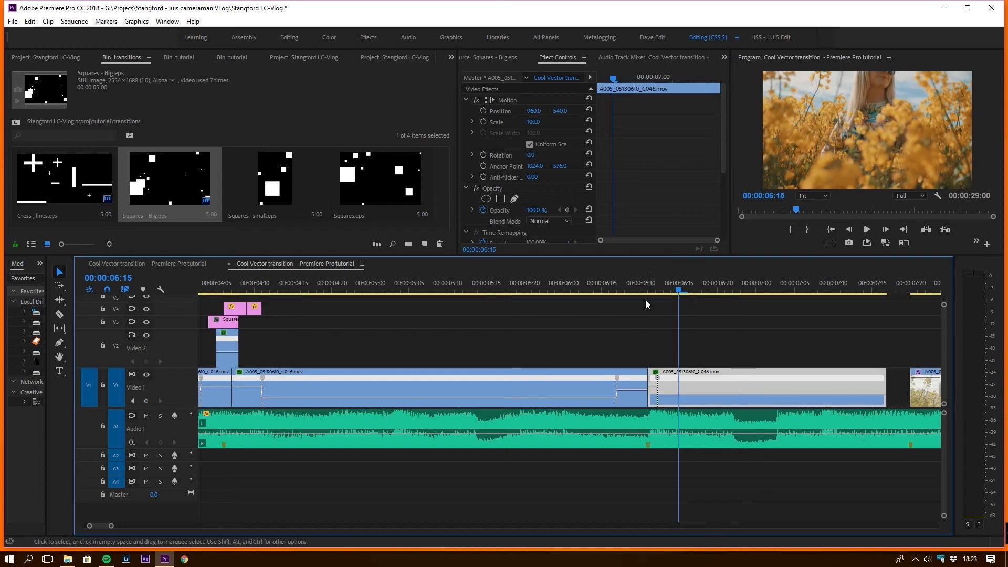
left_click(611, 290)
left_click_drag(884, 382, 900, 384)
Try another speed keyframe at about 00:00:07:00 on the clip after the third cut, spread into a gradual ramp, and undo it
left_click(564, 288)
right_click(654, 373)
mouse_move(683, 409)
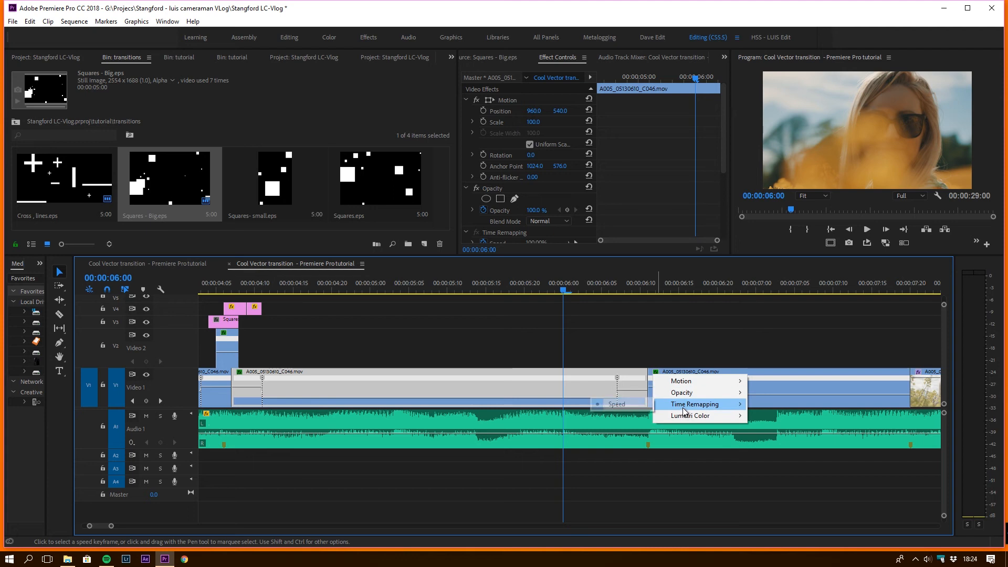
left_click(617, 404)
left_click(766, 401)
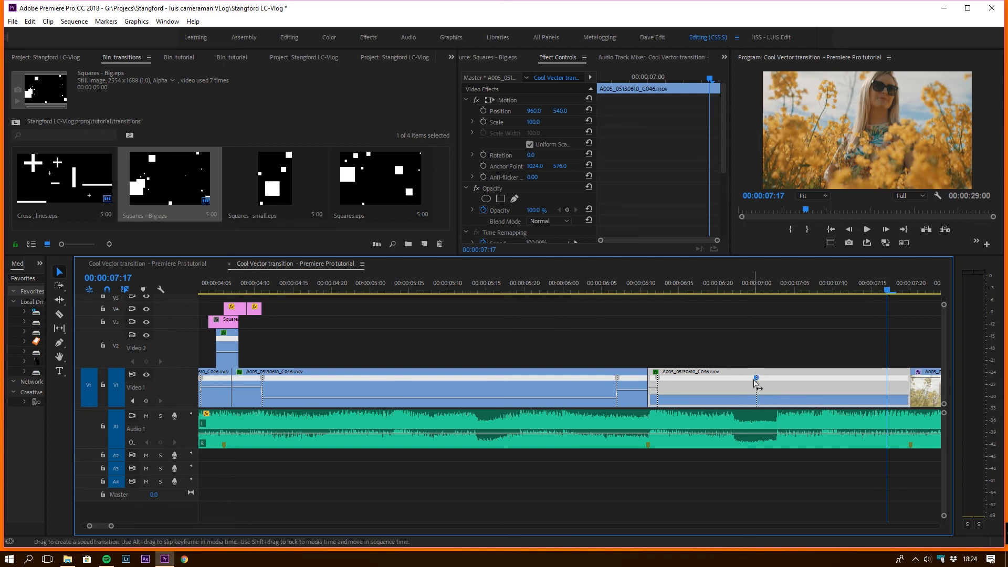
mouse_move(758, 382)
left_mouse_down()
mouse_move(796, 382)
mouse_move(746, 367)
mouse_move(741, 337)
left_mouse_up()
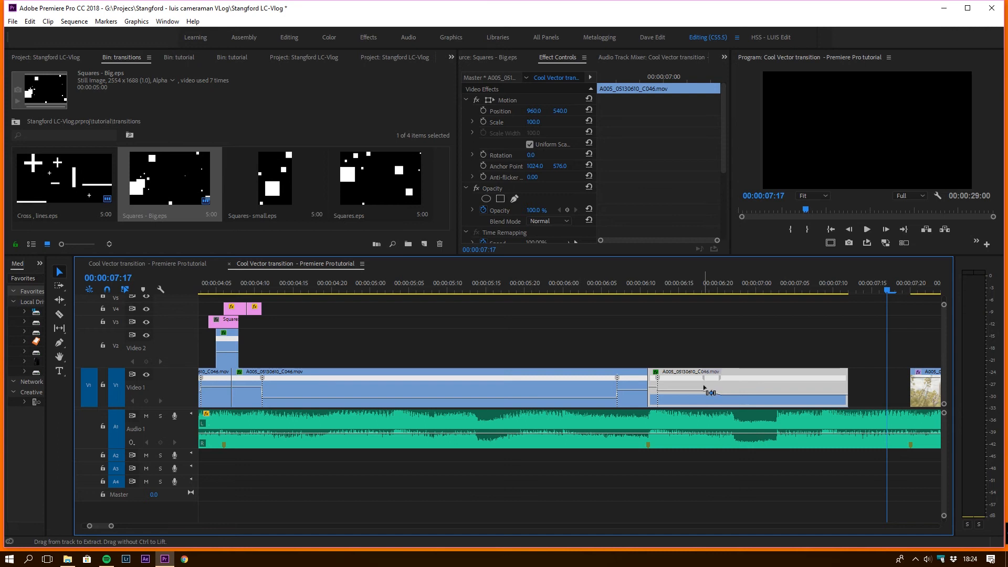
key("ctrl+z")
Play the fourth cut and the remaining clips to check the pacing at each edit
key("minus")
key("minus")
left_click(570, 293)
left_click(509, 285)
key("space")
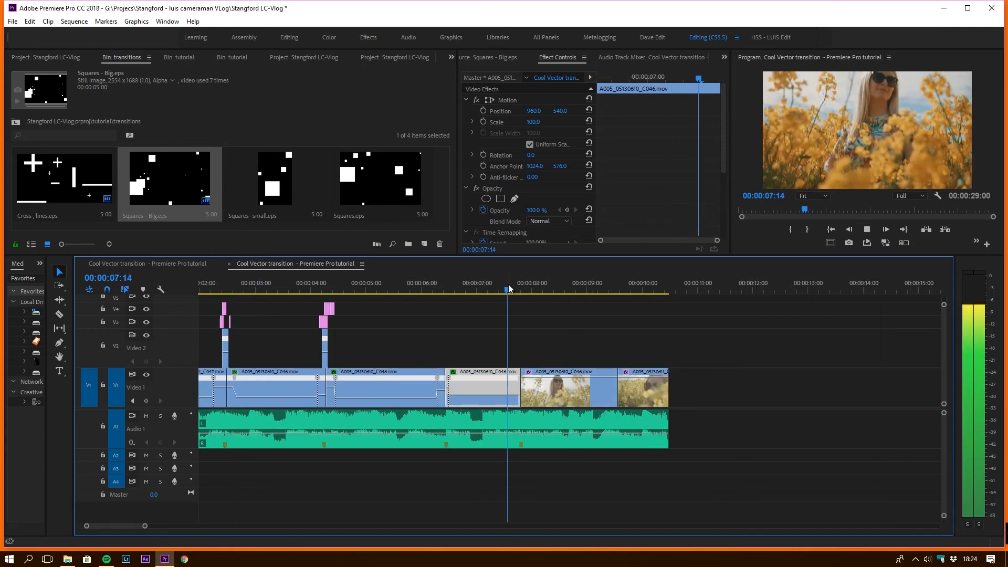
left_click(513, 284)
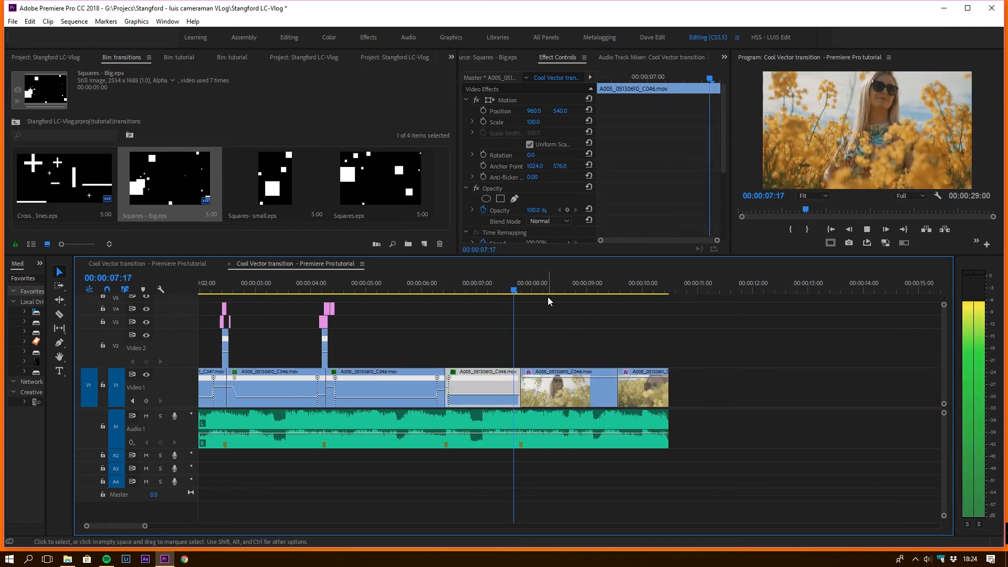
key("space")
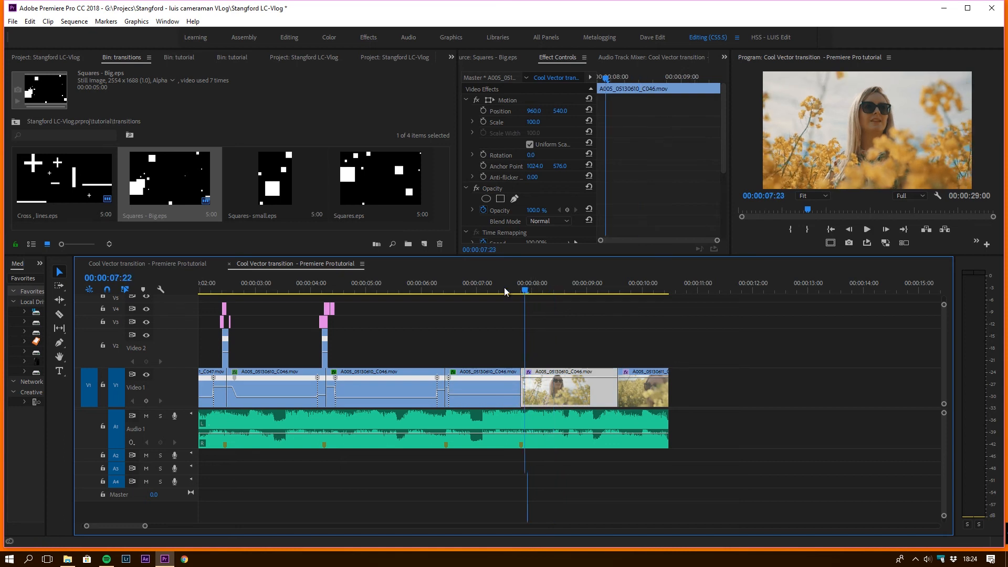
left_click(505, 288)
key("space")
key("space")
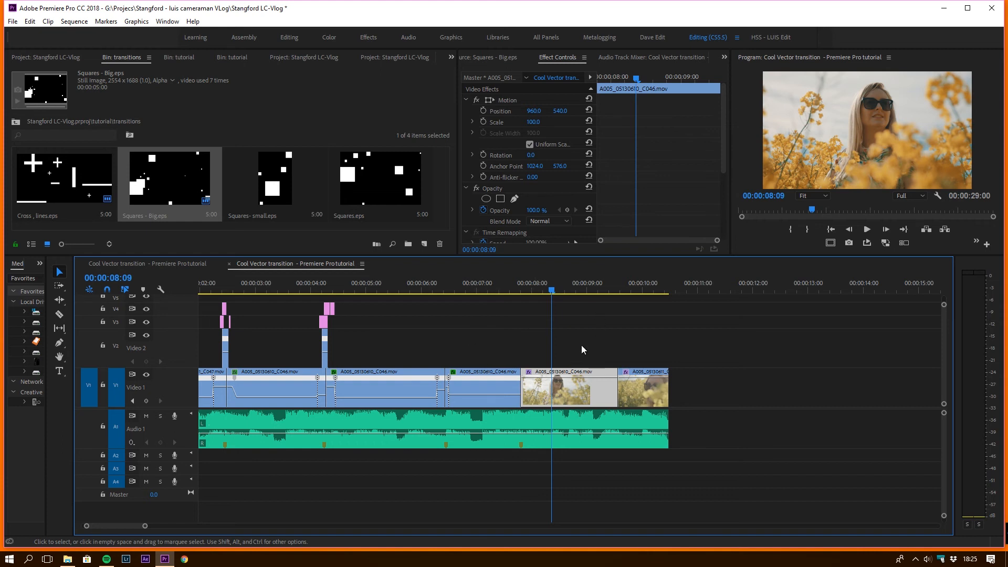
key("space")
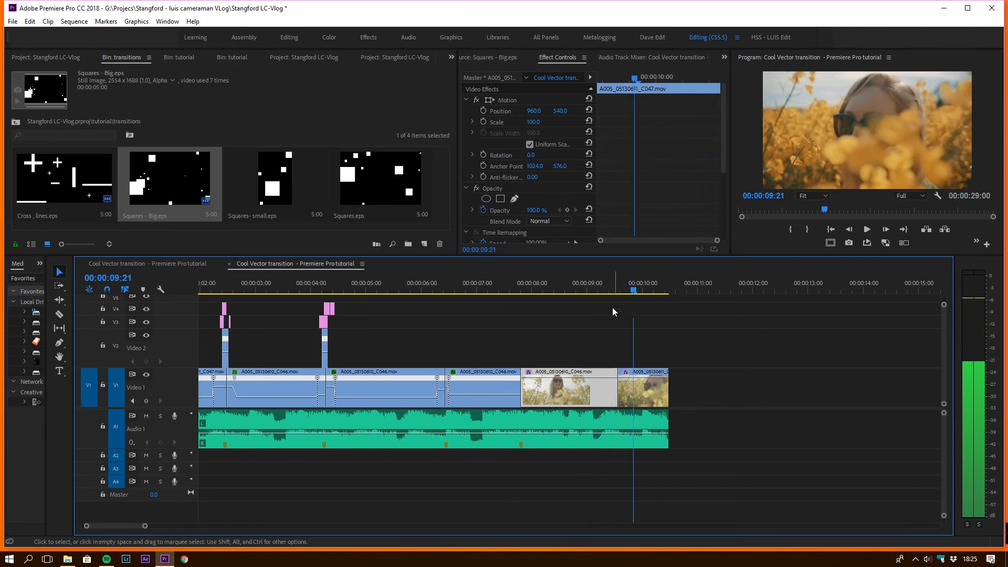
key("space")
Duplicate the last Video 1 clip onto Video 2 and trim the copy to span about 00:00:09:12 to 00:00:09:16 over the last cut
left_click_drag(643, 376, 643, 361)
left_click(610, 286)
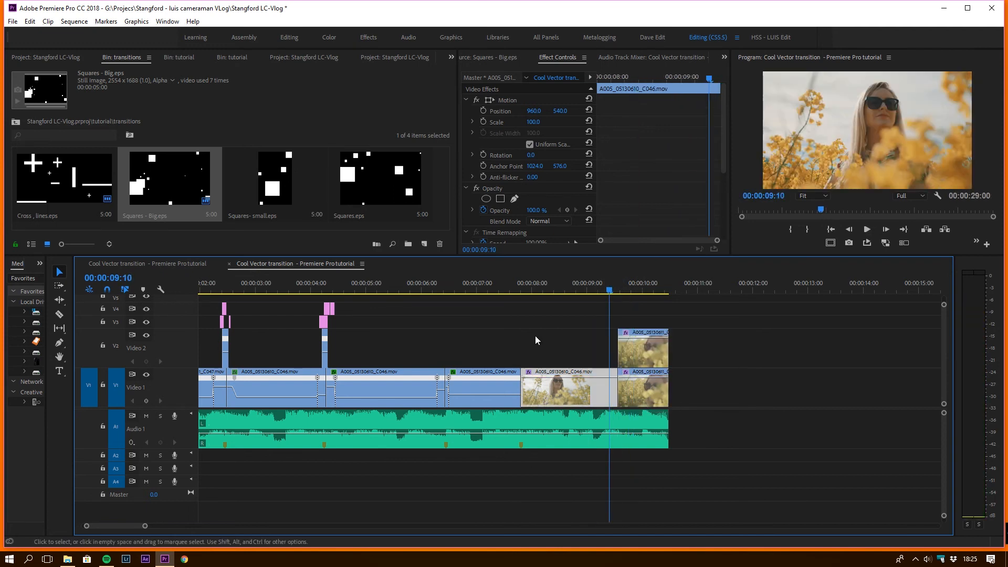
left_click_drag(145, 526, 125, 525)
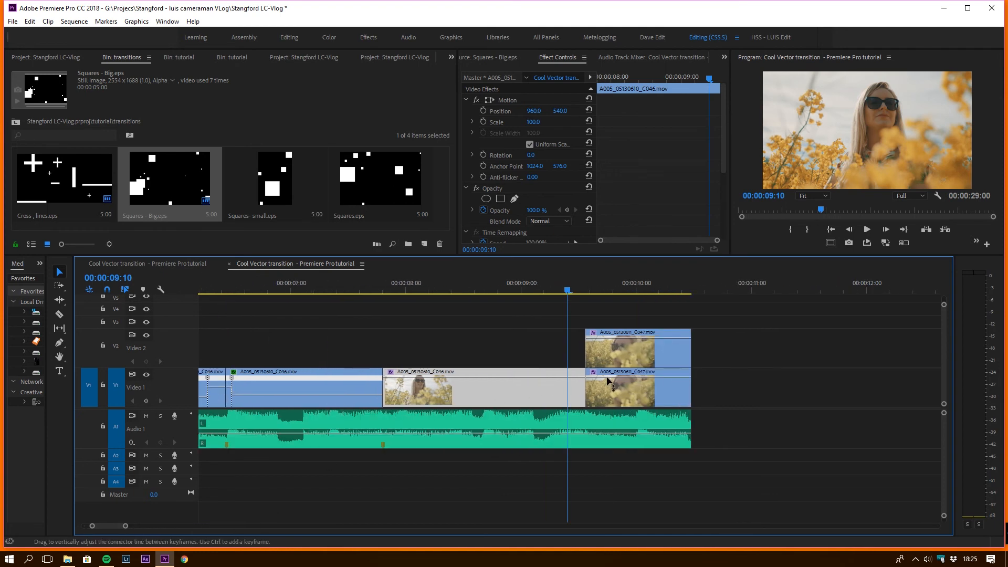
left_click_drag(586, 352, 576, 353)
left_click(584, 285)
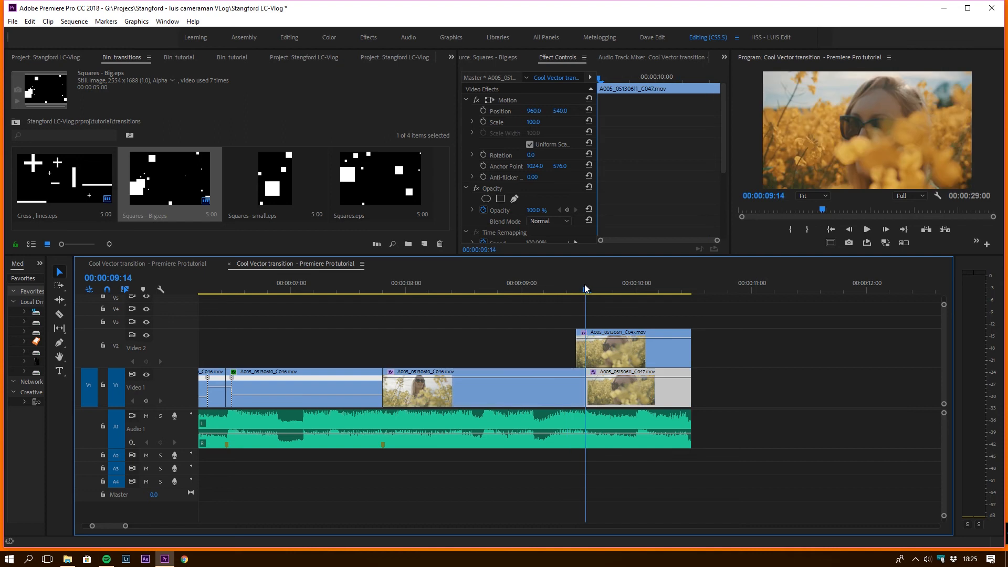
left_click(575, 443)
key("Up")
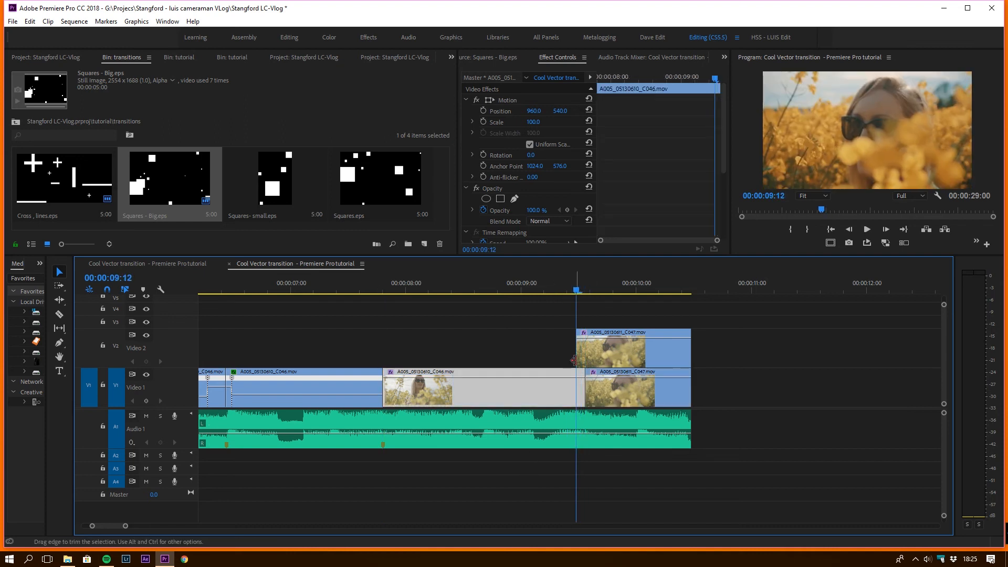
left_click_drag(685, 353, 590, 349)
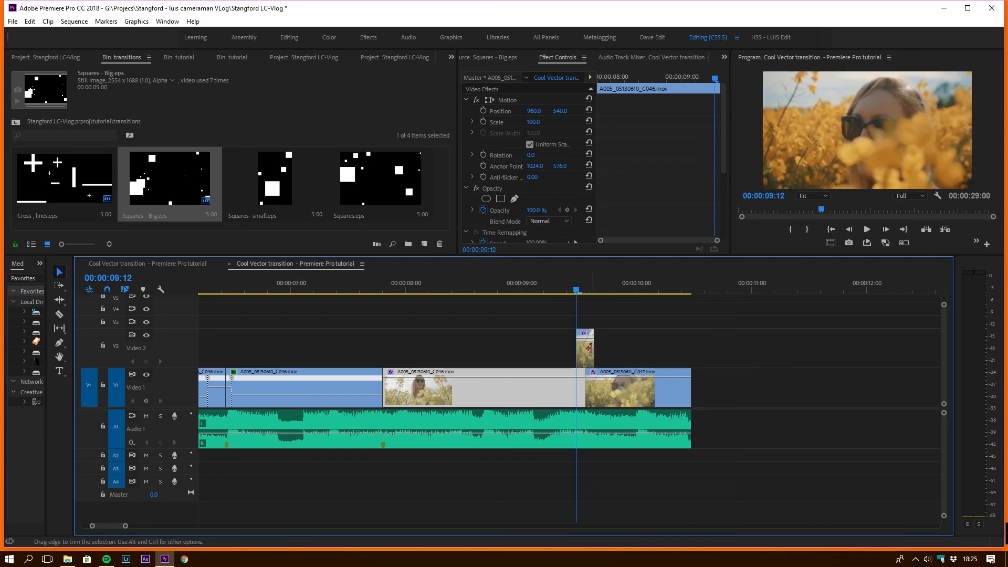
Set the opacity of the short Video 2 overlay at the last cut to 59% and play the transition
left_click(586, 351)
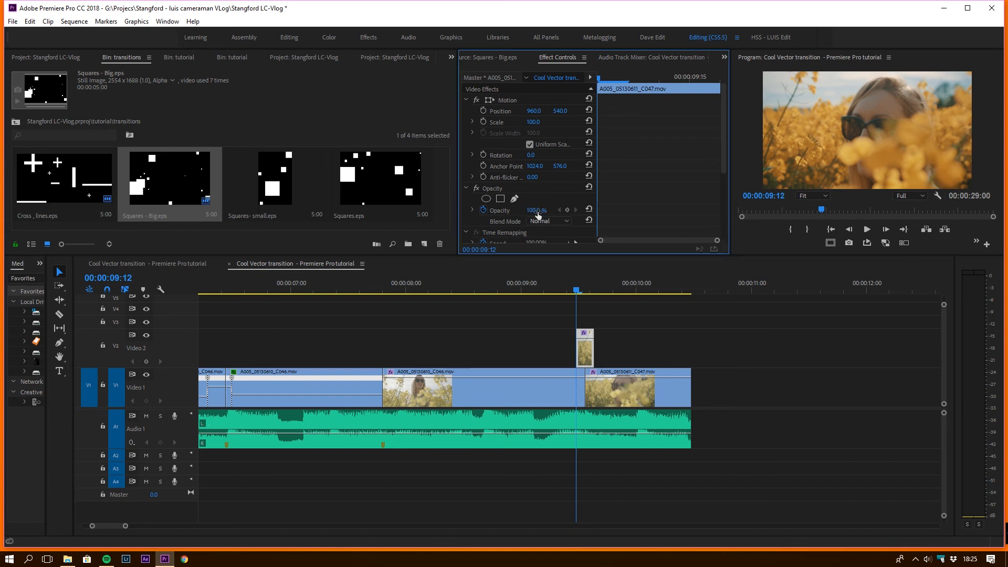
left_click_drag(534, 210, 516, 210)
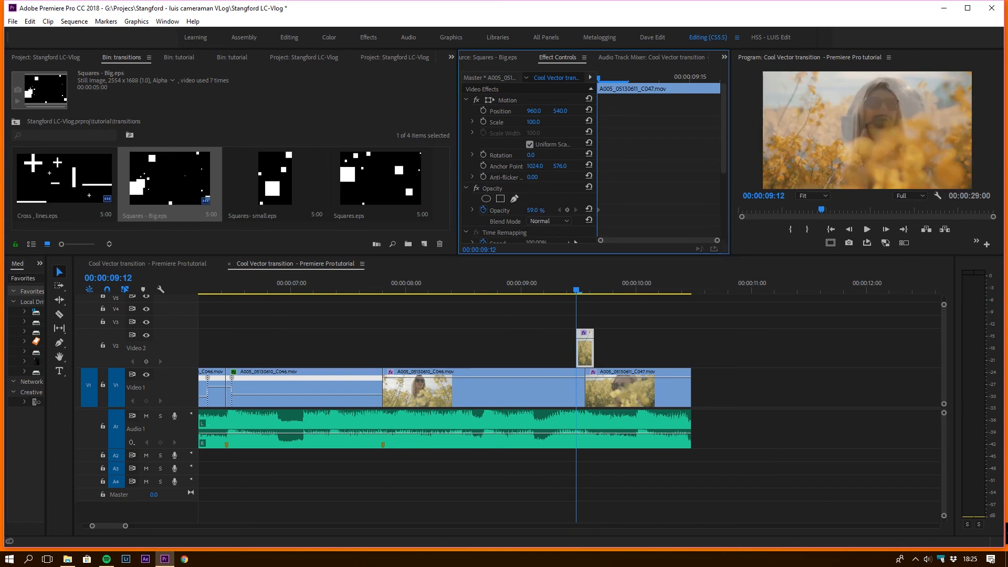
left_click_drag(582, 290, 493, 295)
left_click(462, 384)
key("space")
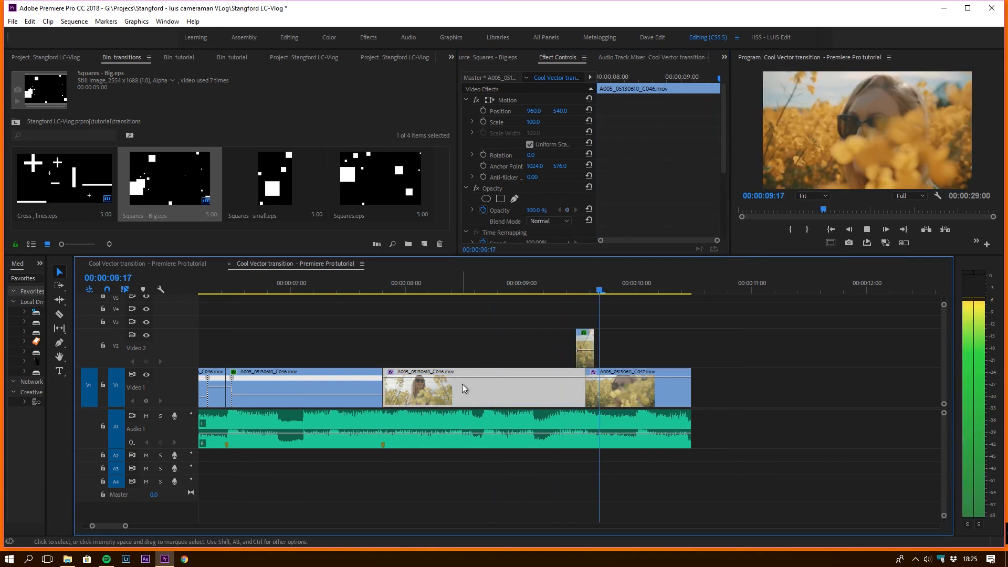
left_click_drag(584, 284, 562, 298)
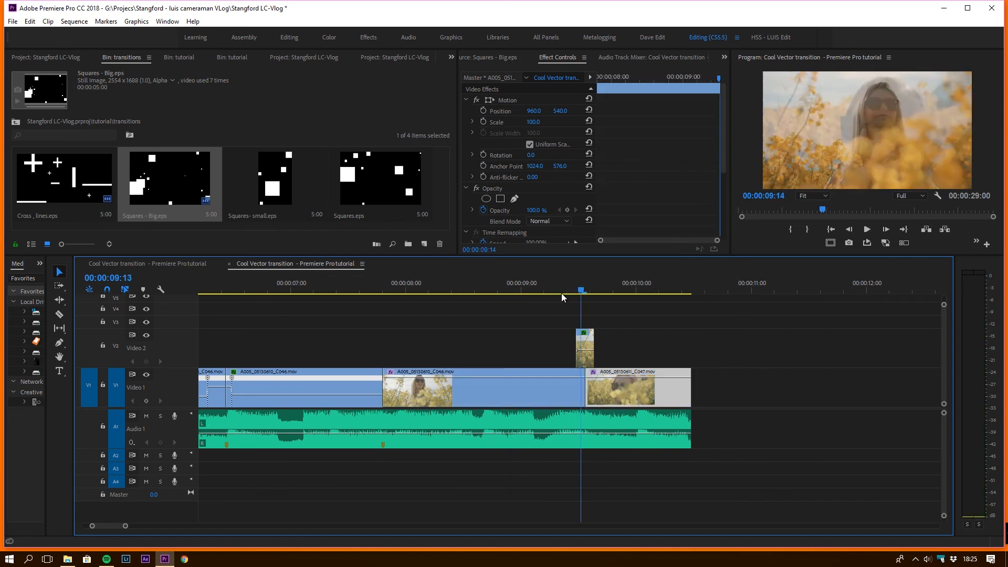
left_click(480, 288)
key("space")
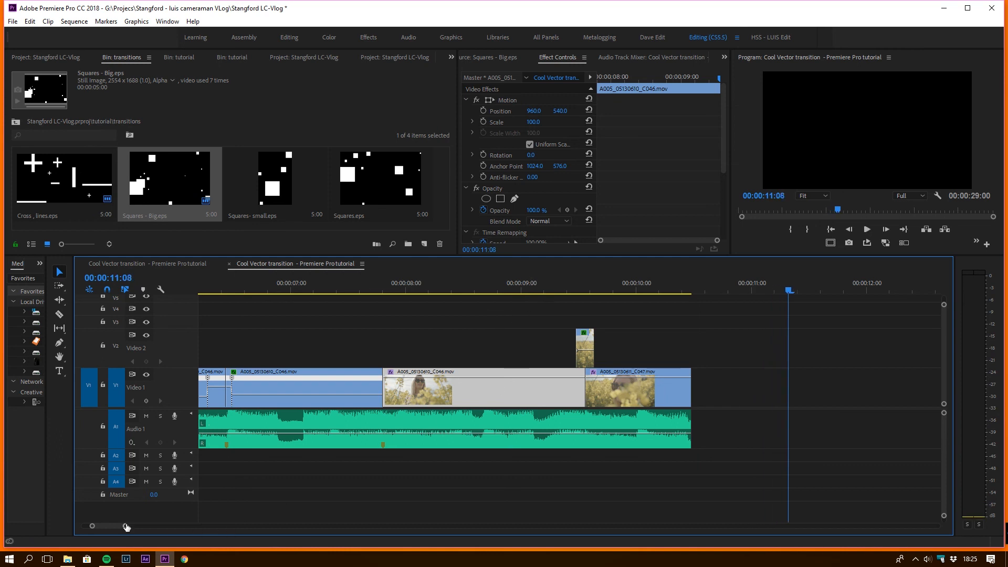
Play the first edit from its beginning to its end to review all the transitions
left_click_drag(125, 526, 197, 527)
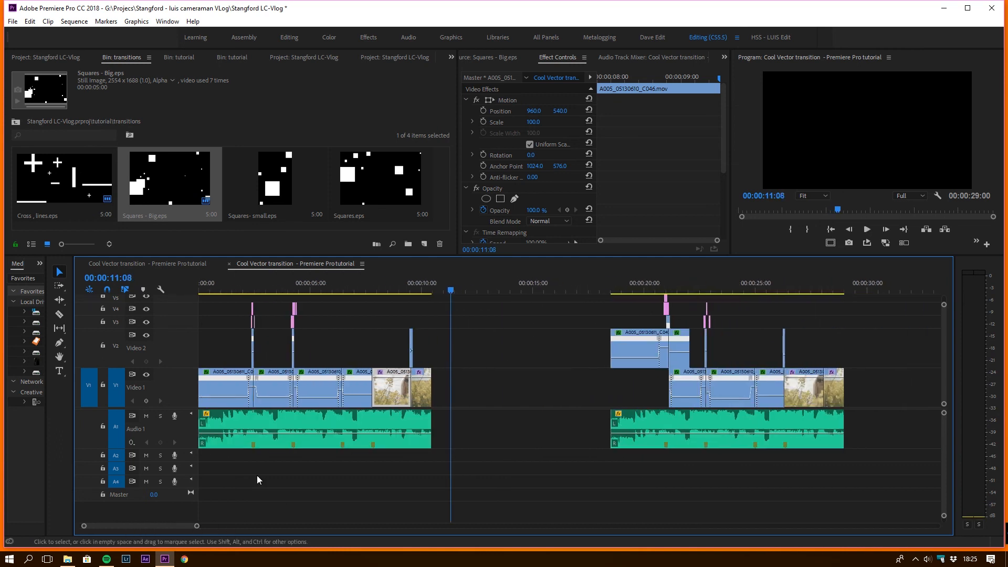
key("Home")
key("space")
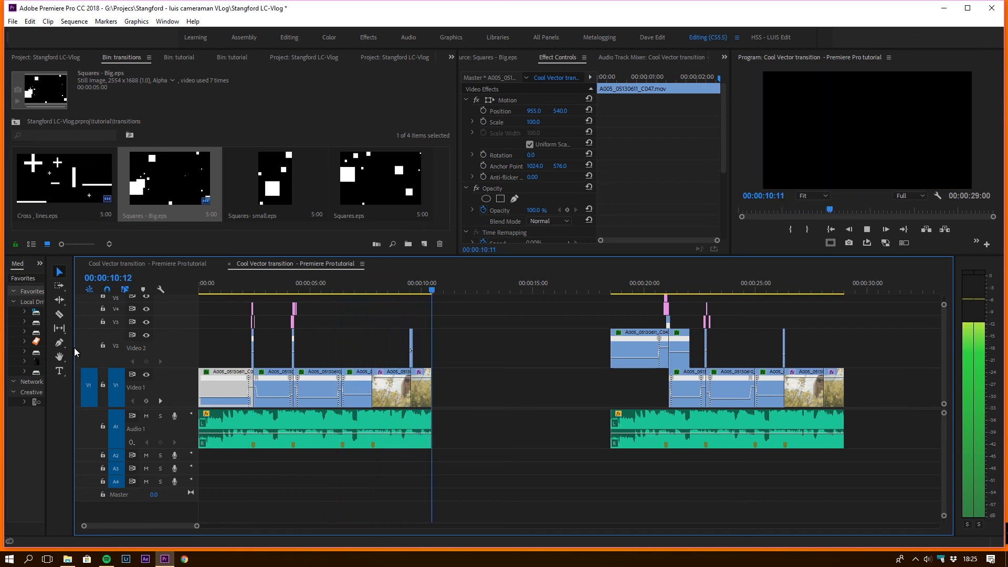
key("space")
key("shift+Right")
key("shift+Right")
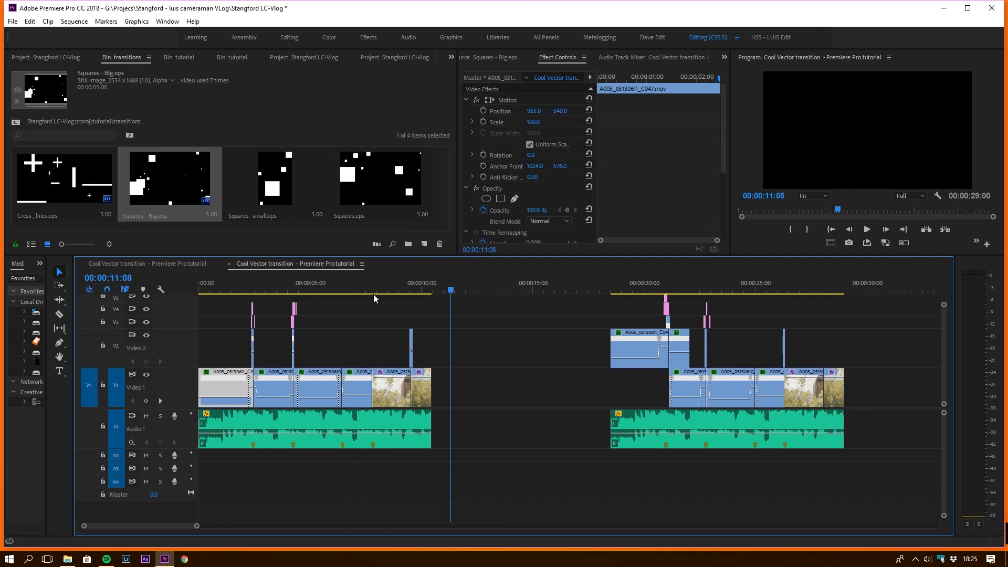
Save the project and return the playhead to the start of the sequence
key("ctrl+s")
key("Home")
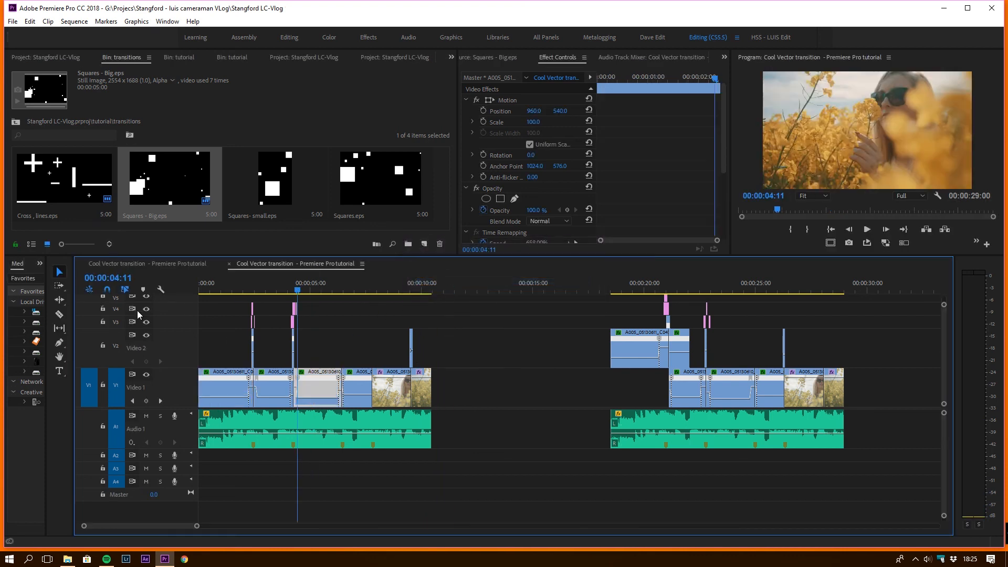
mouse_move(197, 527)
left_mouse_down()
mouse_move(225, 526)
mouse_move(198, 527)
left_mouse_up()
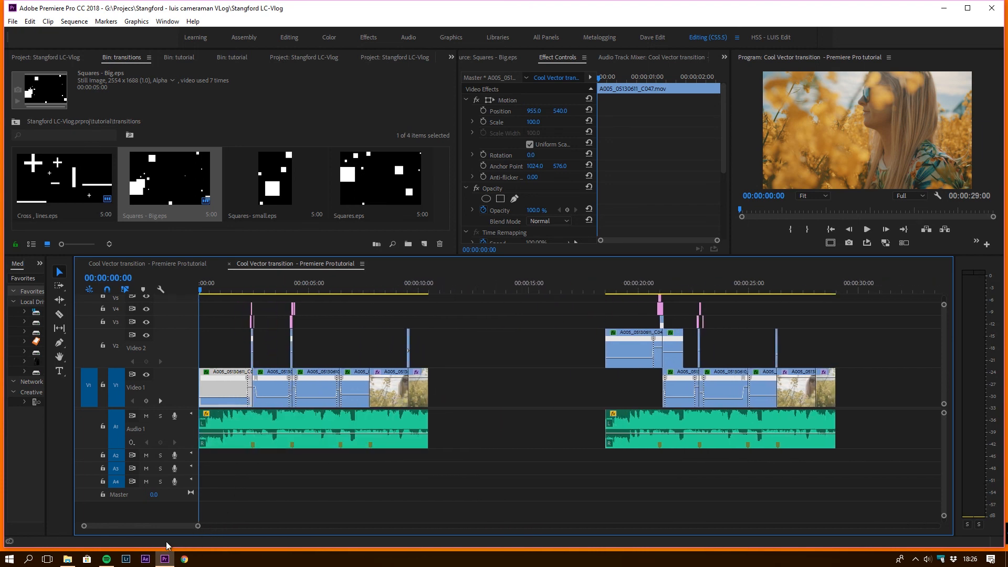
mouse_move(102, 561)
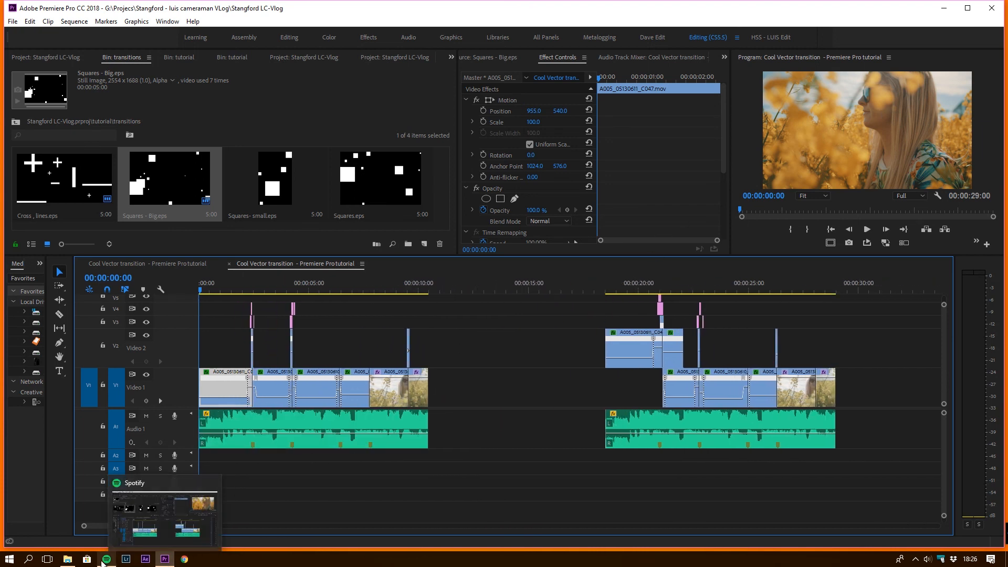